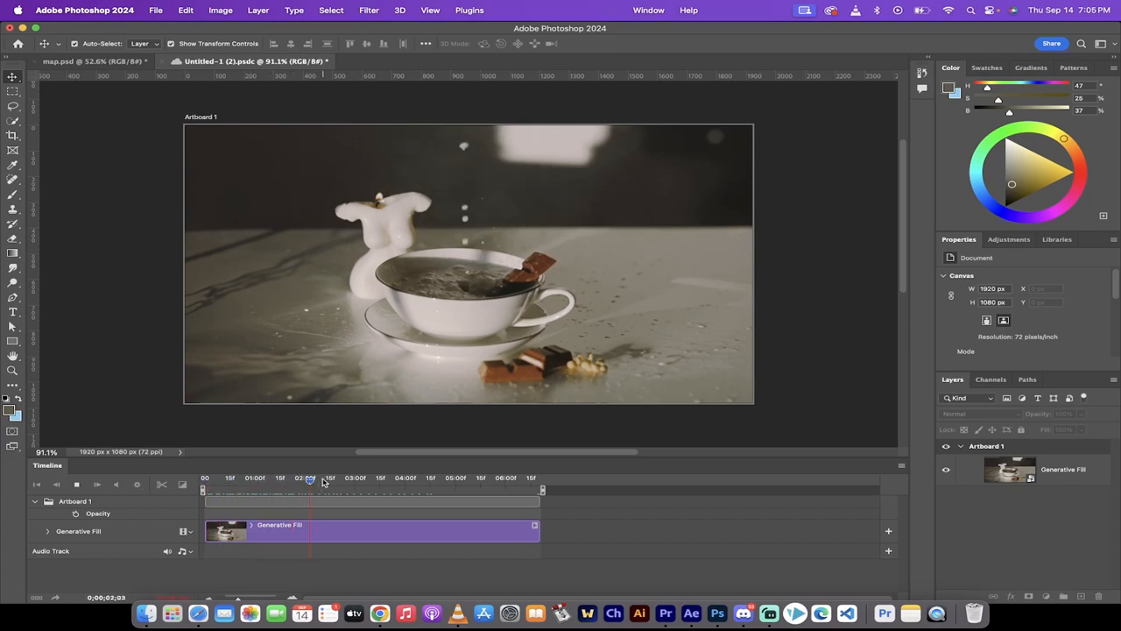
Stop the Photoshop video preview and rewind it to the first frame
key(space)
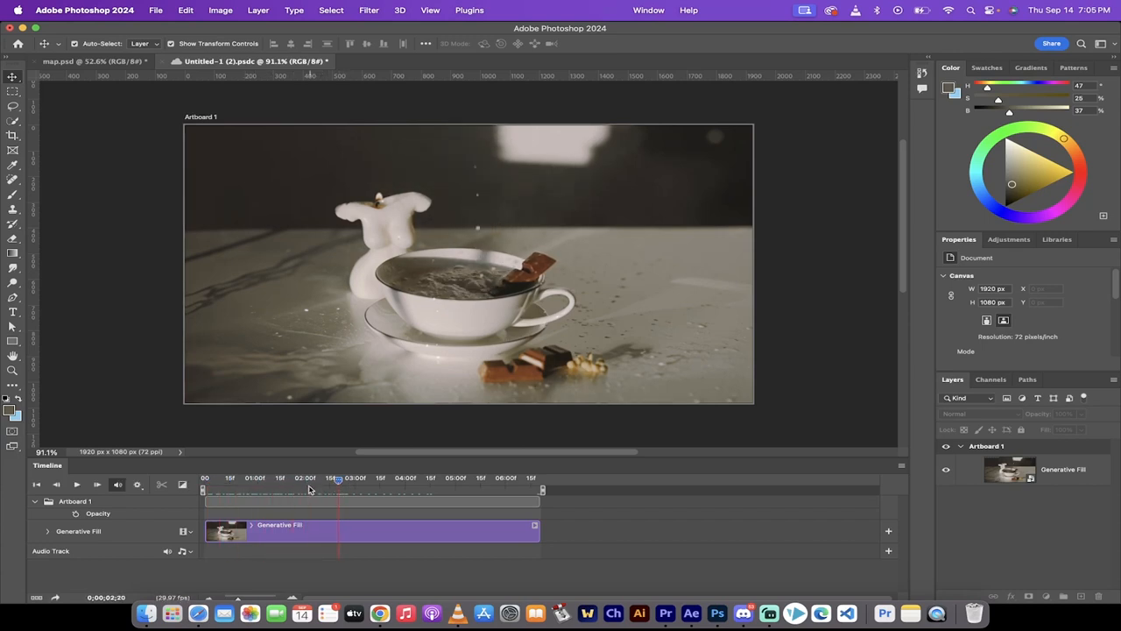
drag(308, 489, 208, 490)
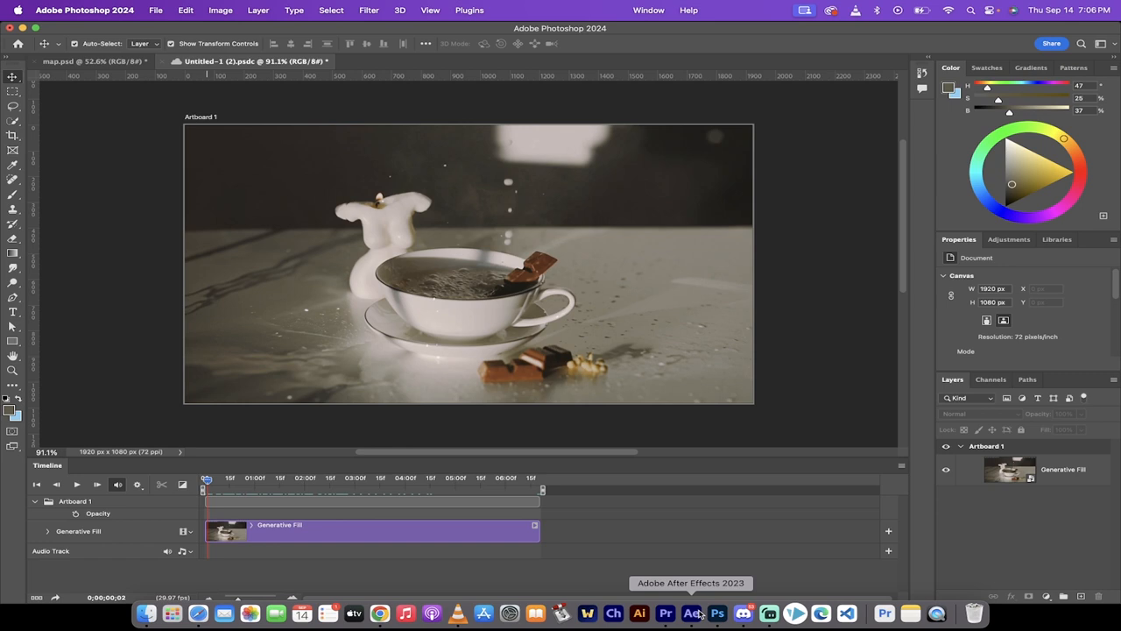
Play the first few seconds of the original vertical coffee video on Pexels, then pause it
click(382, 617)
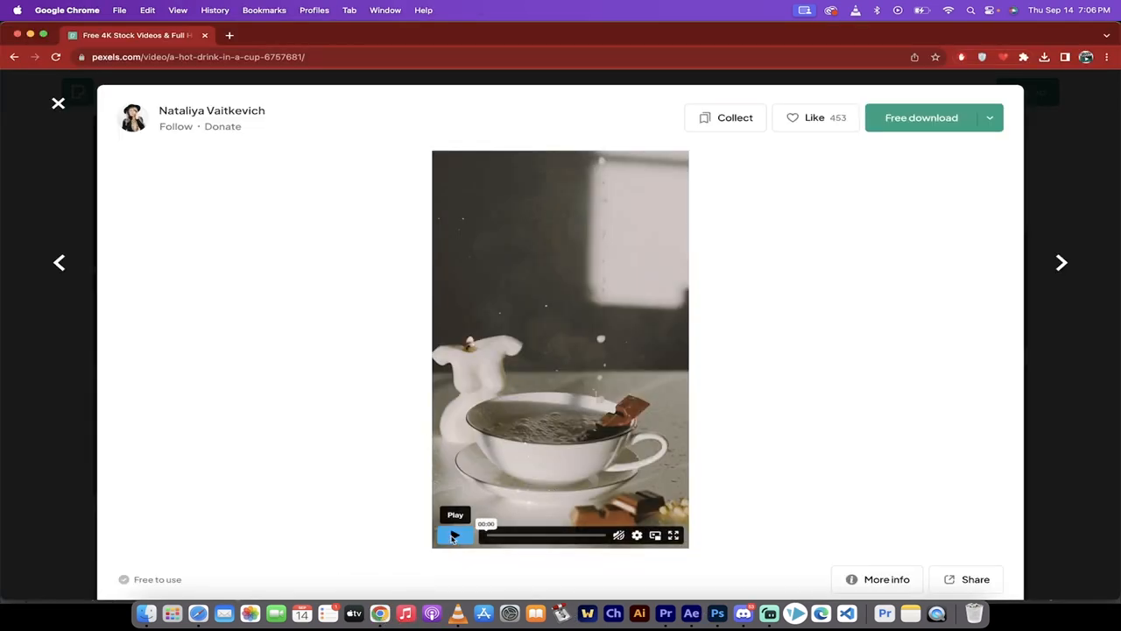
click(451, 536)
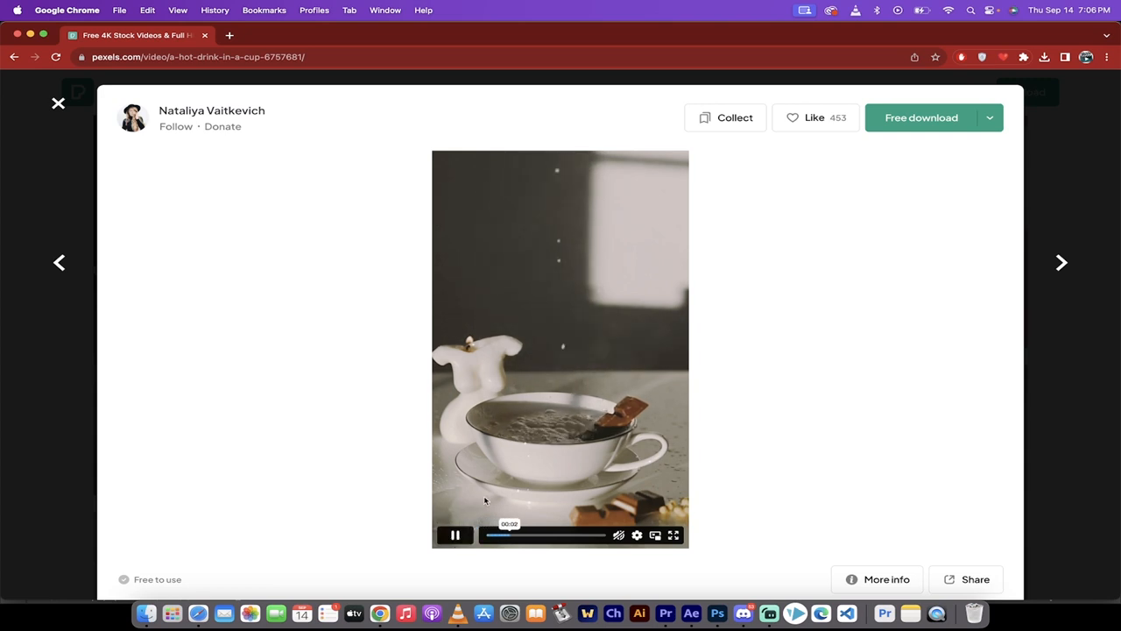
click(455, 536)
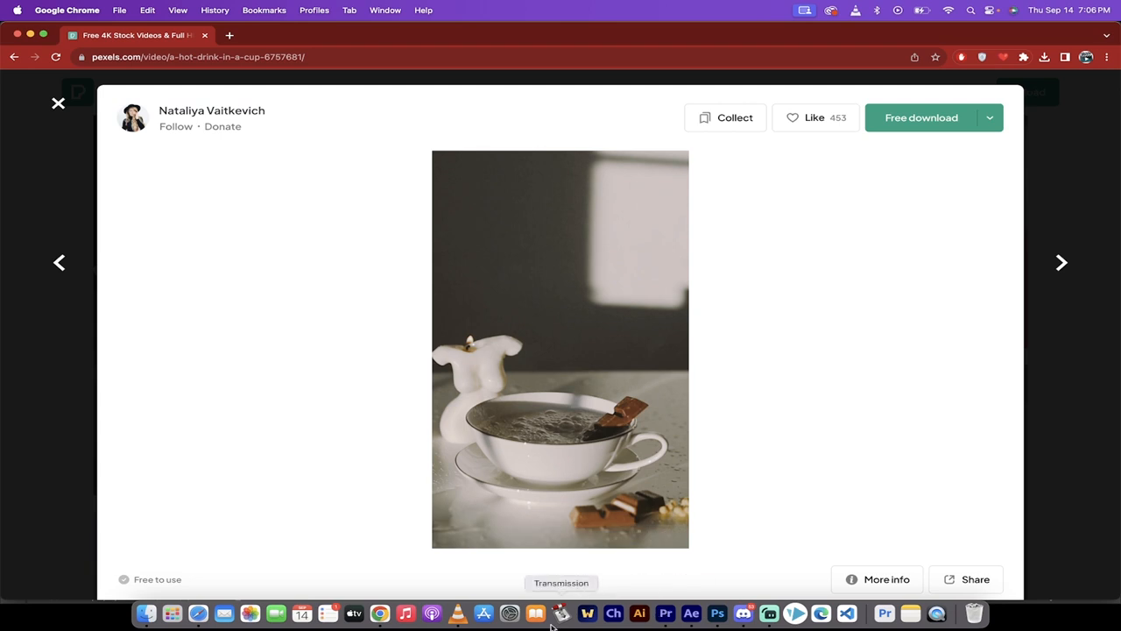
Return to the widescreen video project and play a few seconds of it back
click(717, 613)
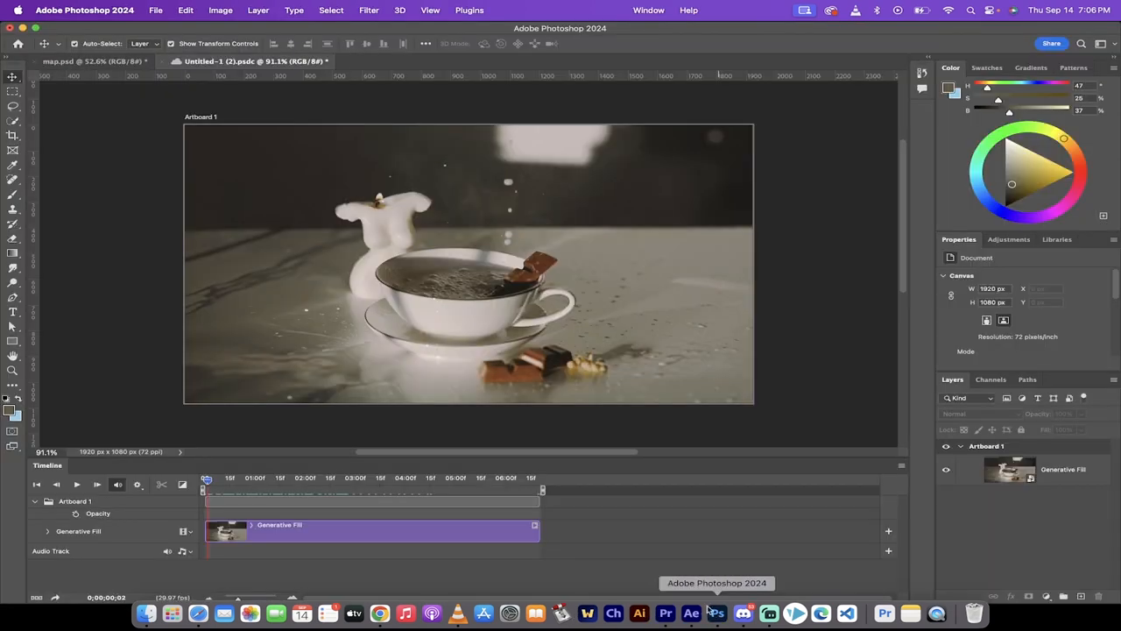
key(space)
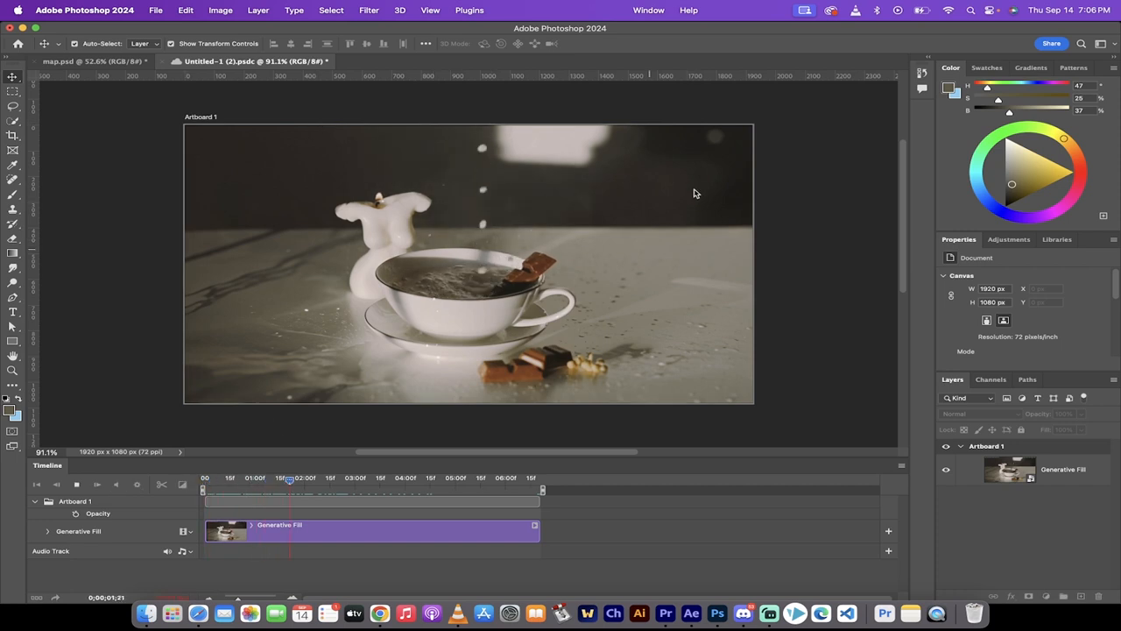
key(space)
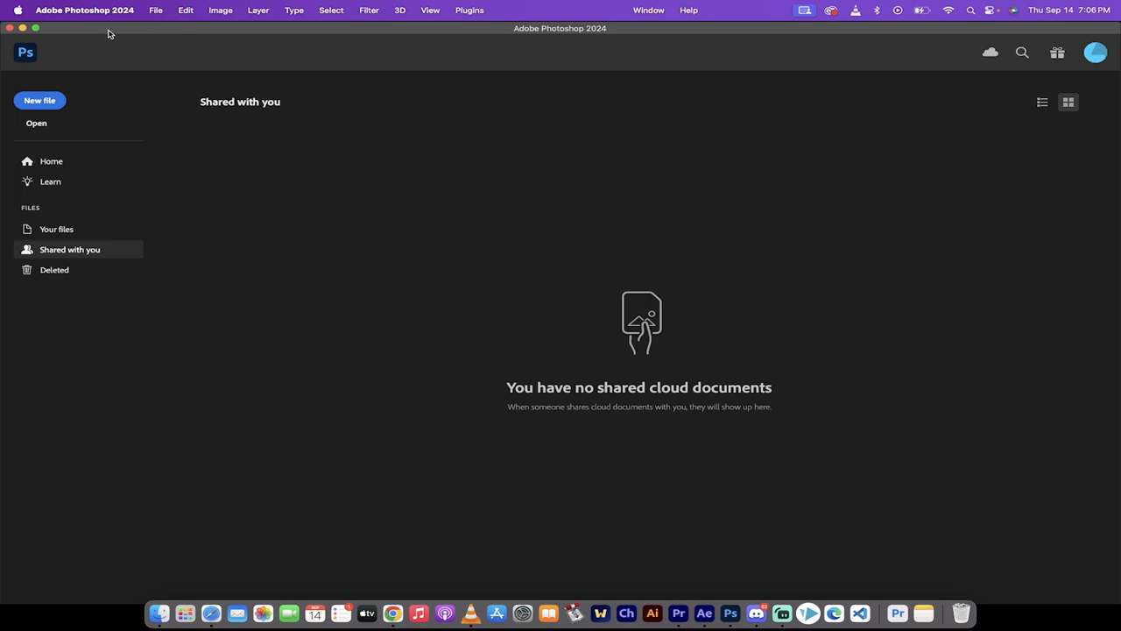
Start a new document and confirm width 1920, height 1080 and resolution 72
click(39, 106)
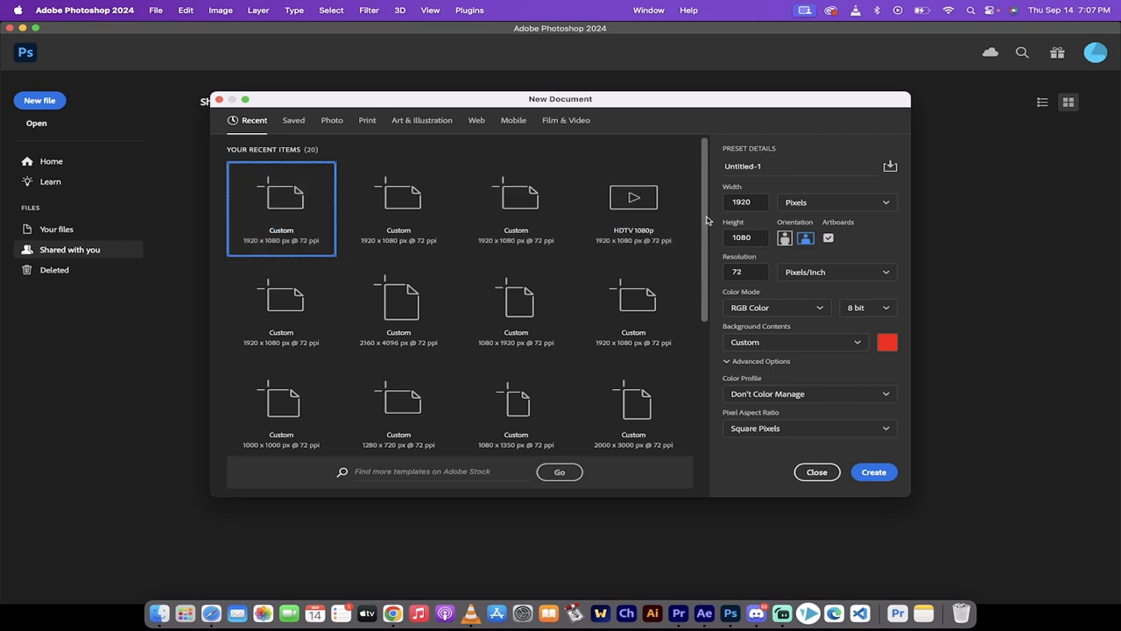
double_click(758, 201)
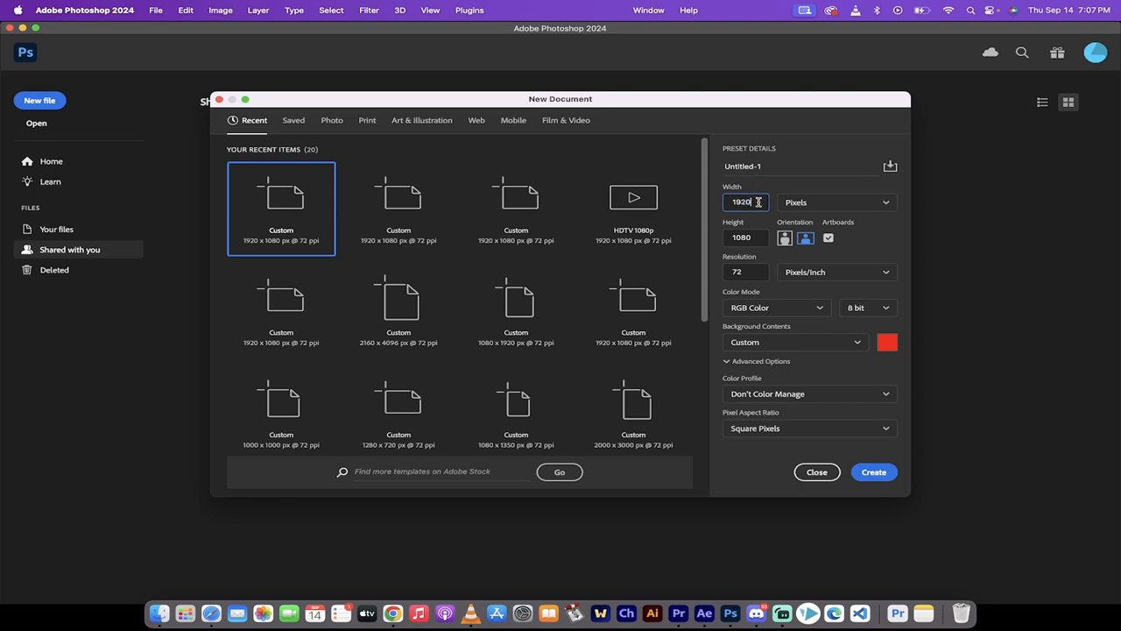
key(Tab)
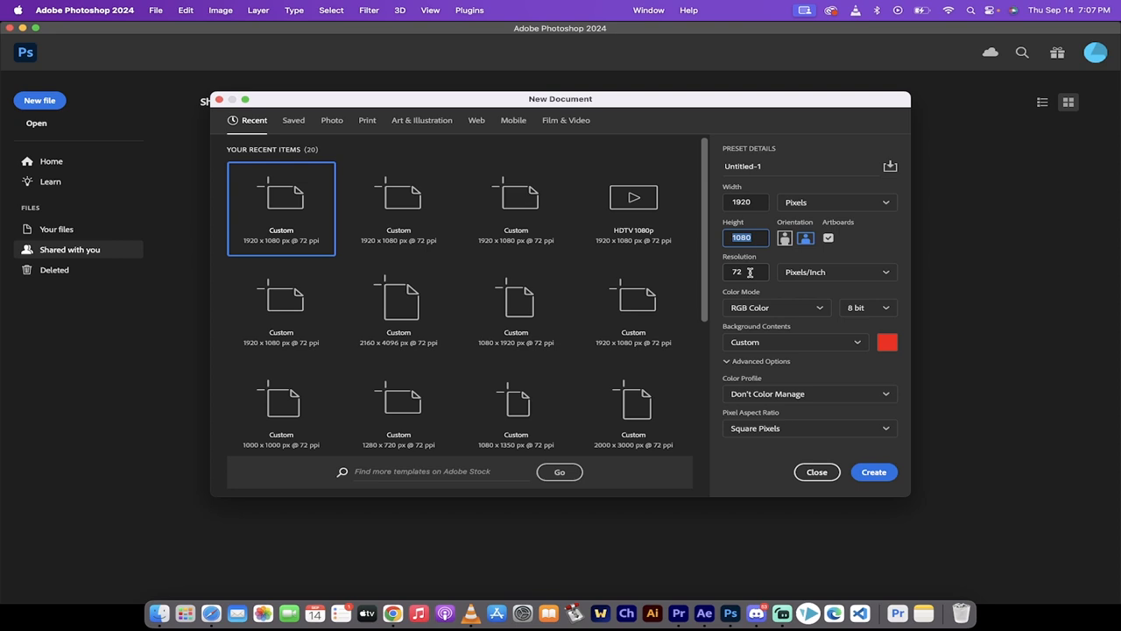
key(Tab)
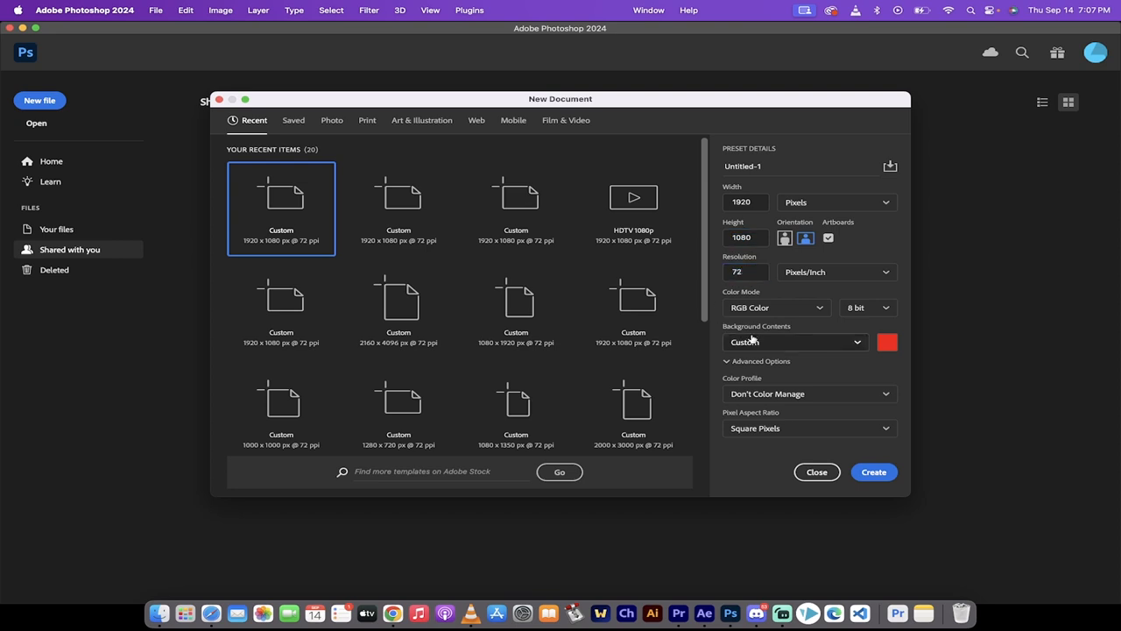
Try White, then Transparent, as the Background Contents setting
click(792, 342)
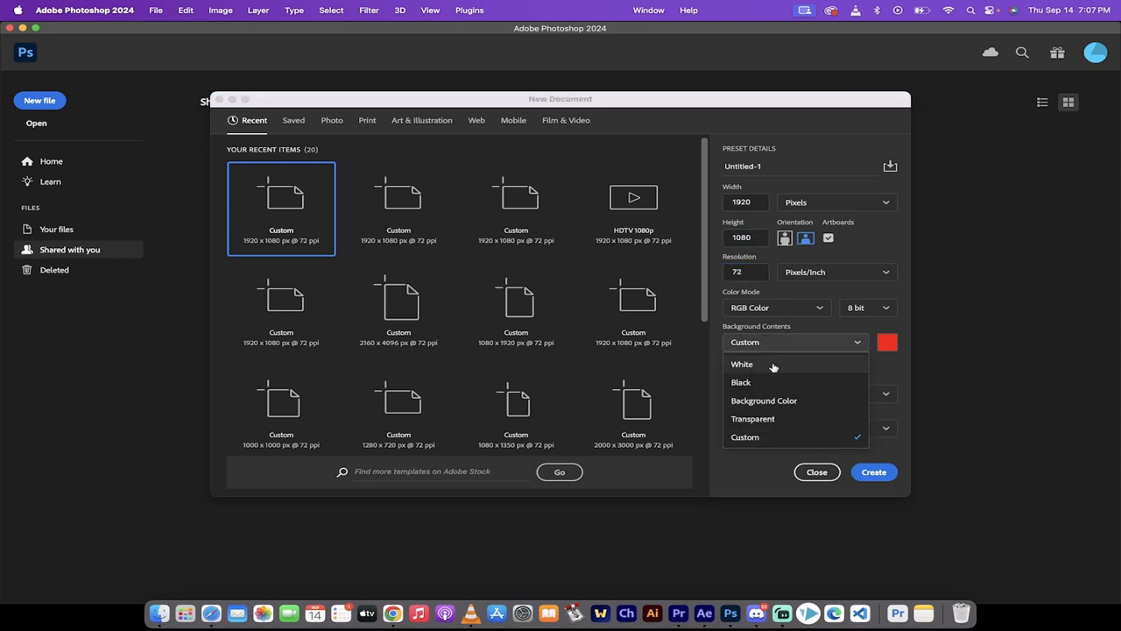
click(775, 364)
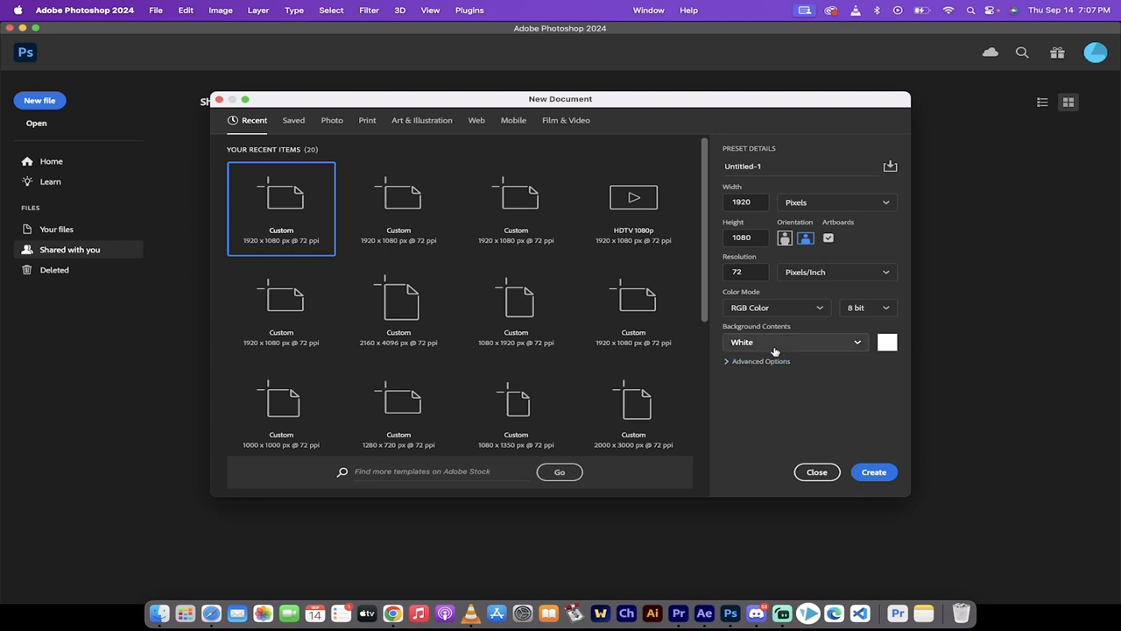
click(778, 346)
click(761, 420)
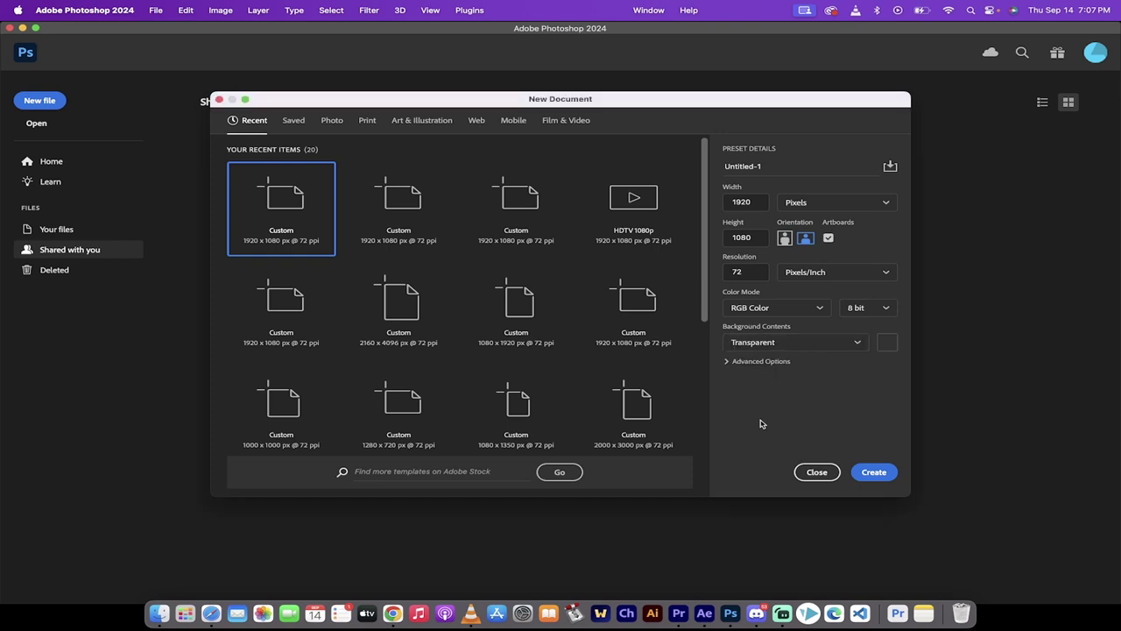
click(775, 346)
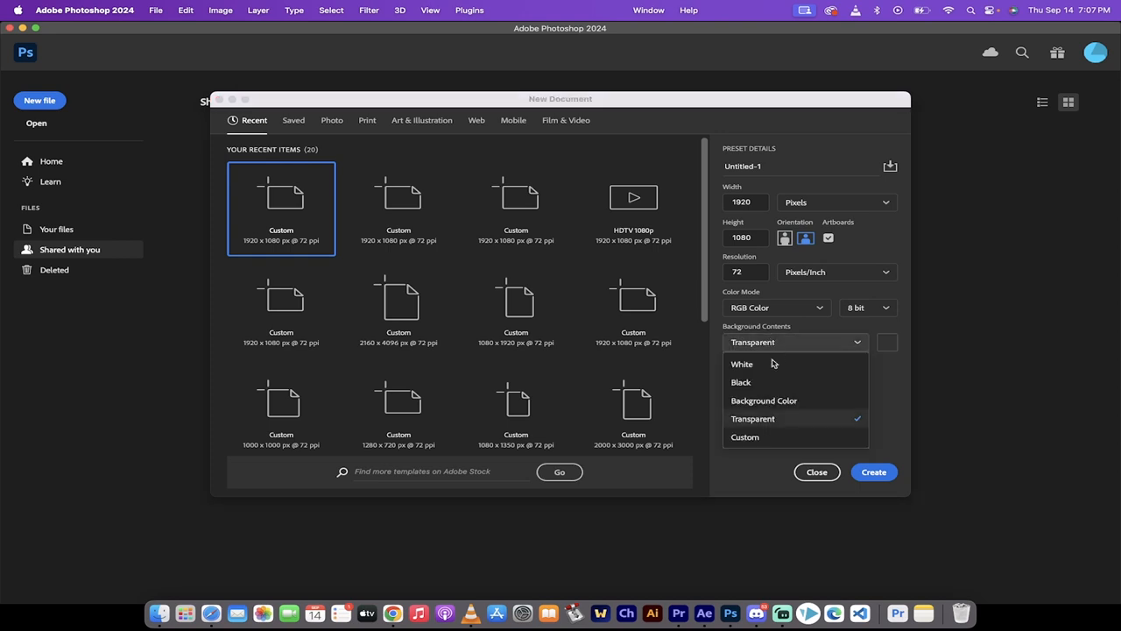
Choose a custom background colour and pick full bright red in the Color Picker
click(751, 438)
text(feffef)
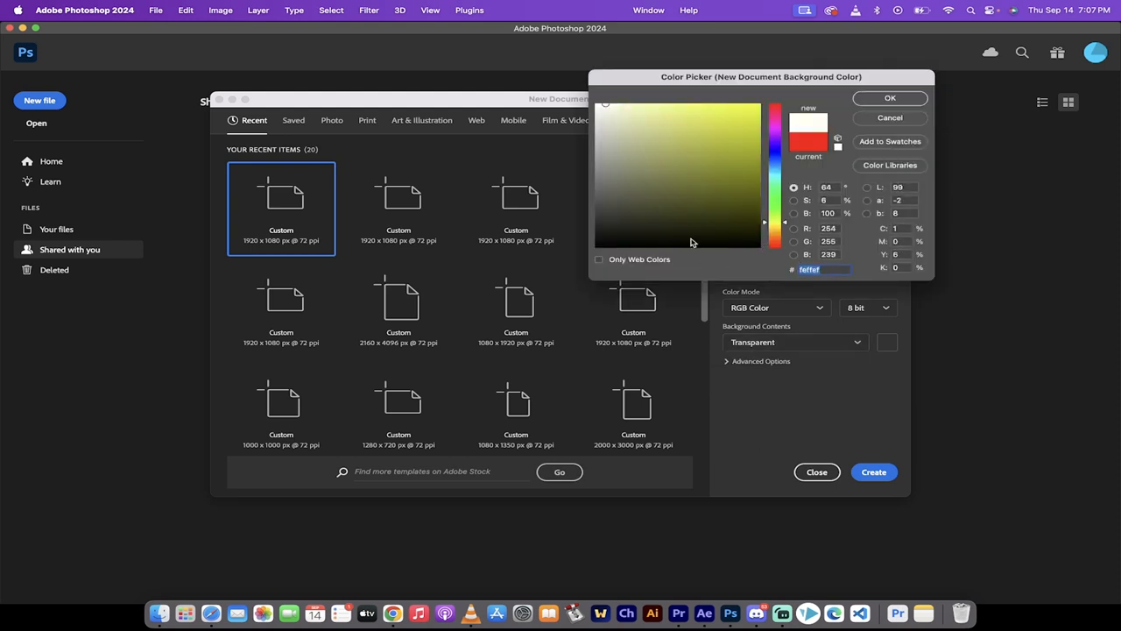
drag(768, 123, 776, 102)
drag(735, 138, 868, 78)
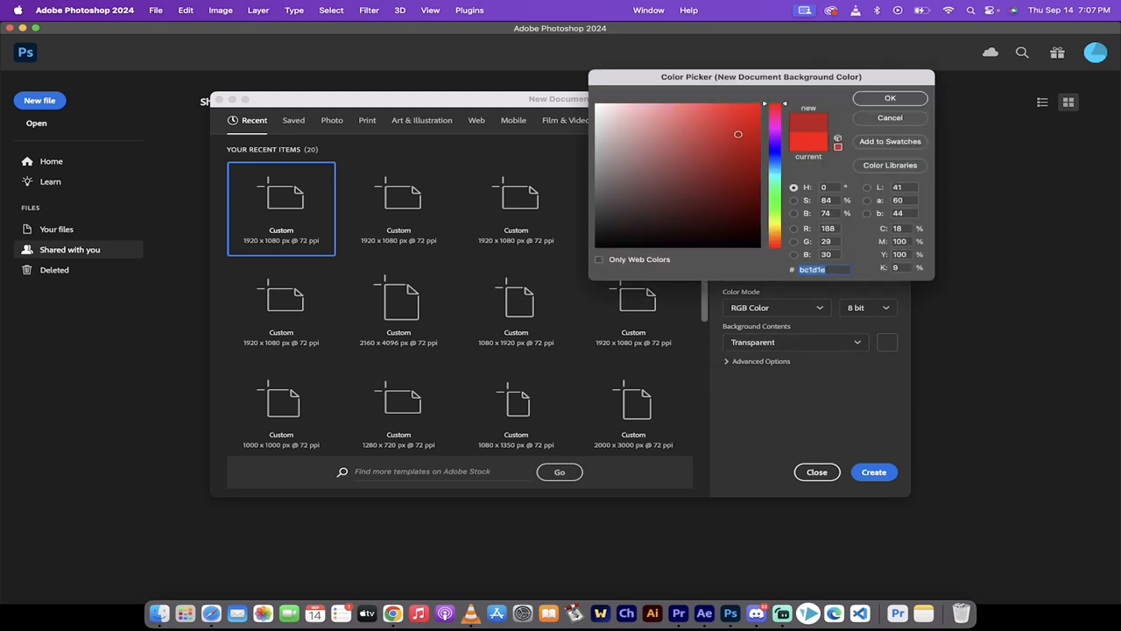
click(890, 99)
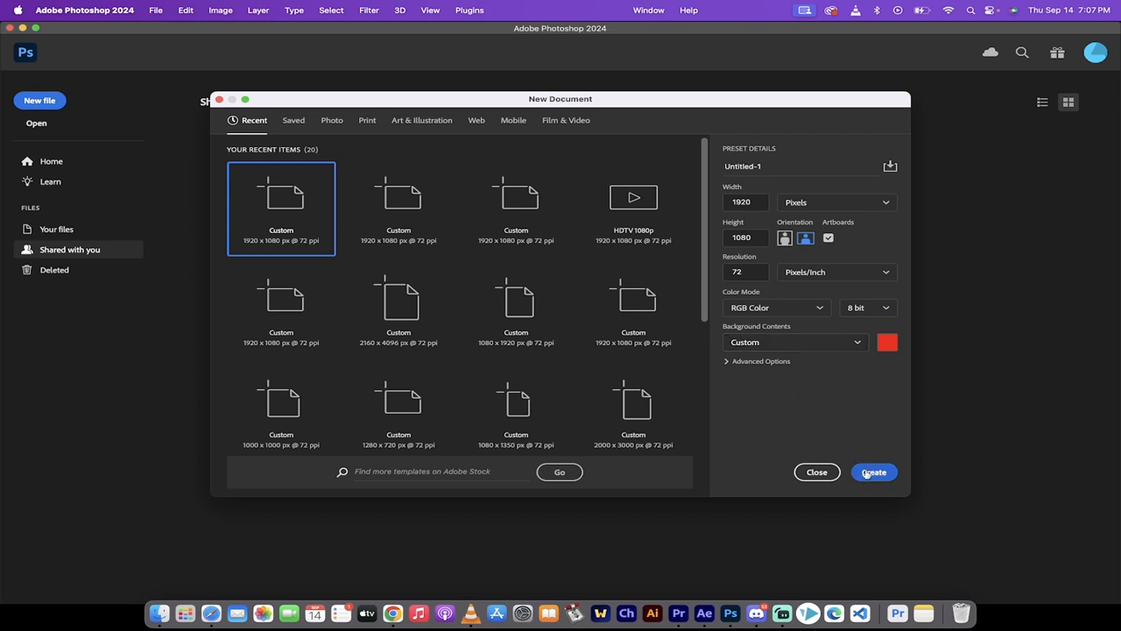
Expand the advanced settings and create the red 1920×1080 document
click(728, 362)
click(875, 469)
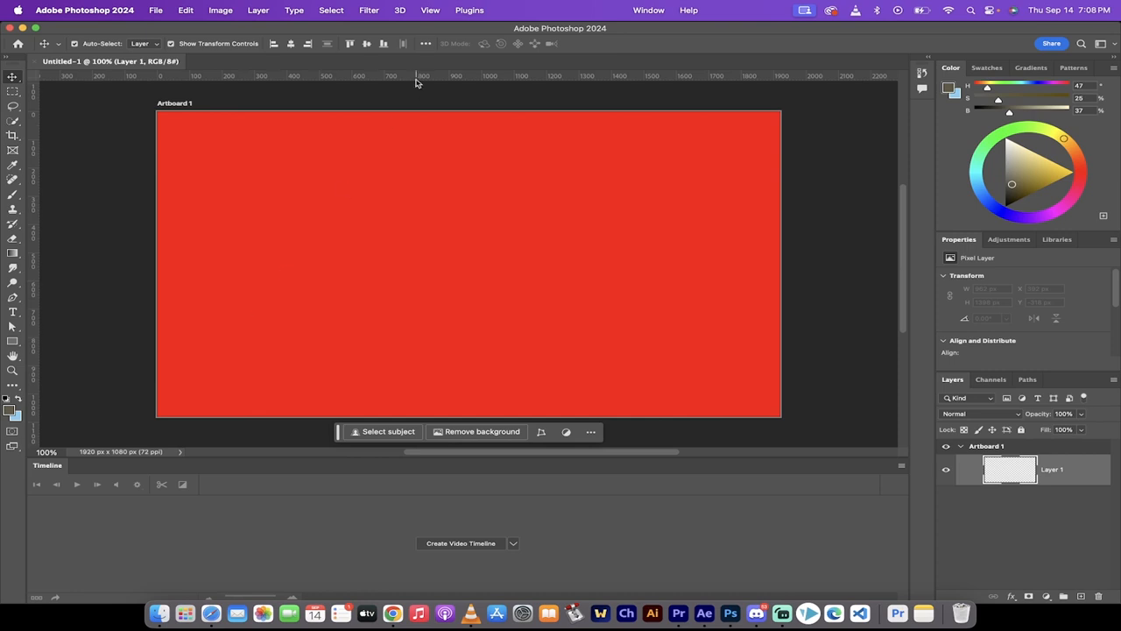
Switch to the Essentials workspace and bring back the Timeline panel
click(652, 6)
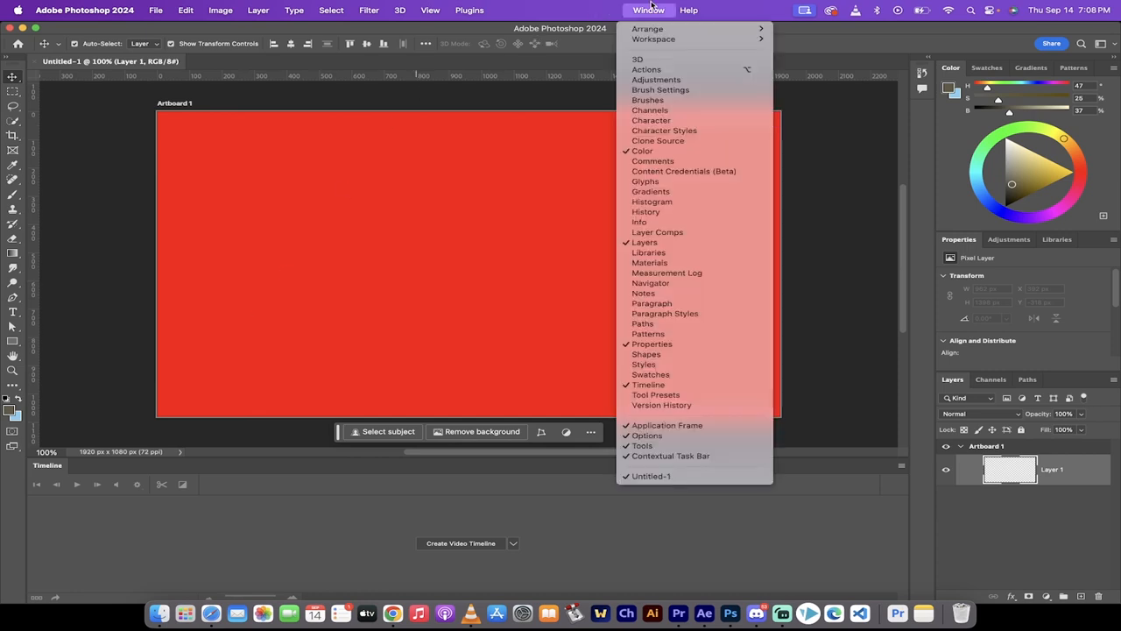
mouse_move(653, 39)
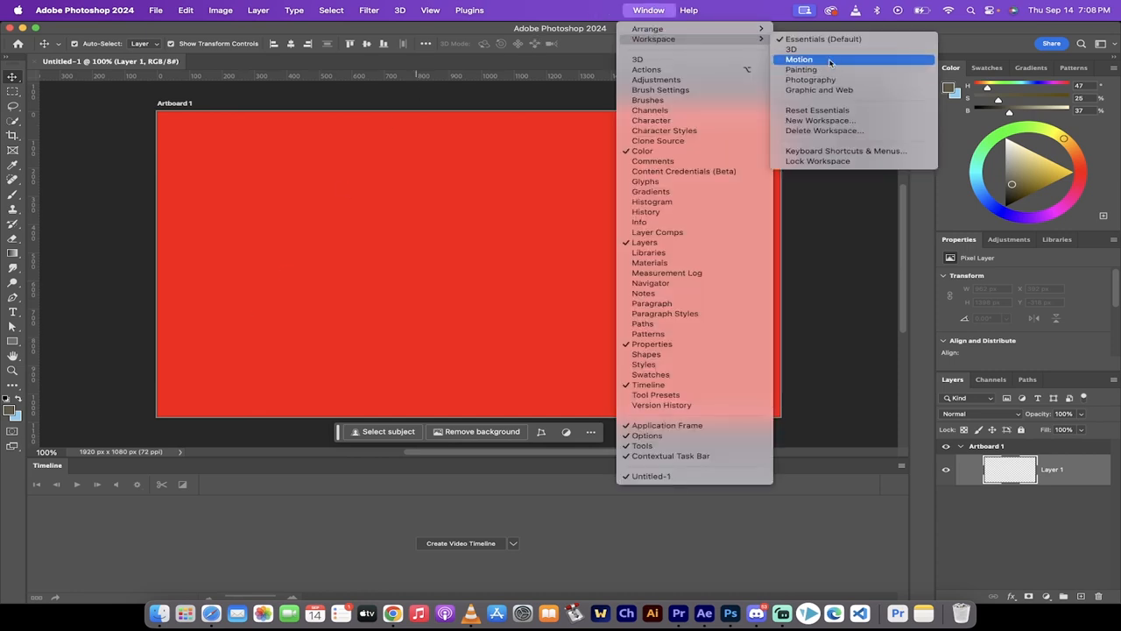
click(828, 110)
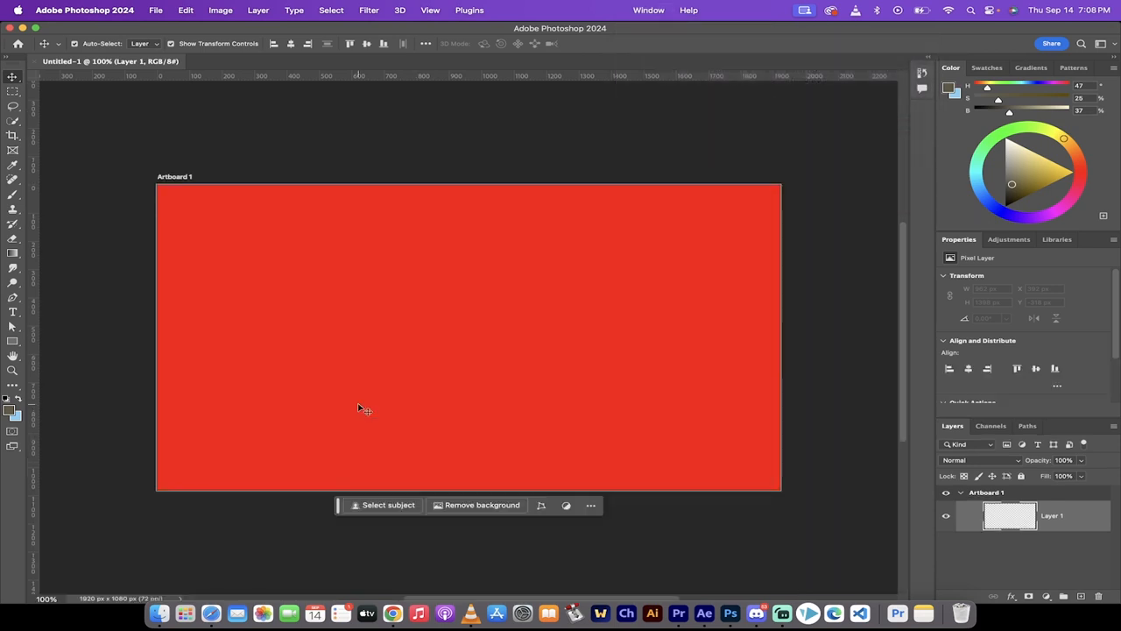
scroll(359, 406, down, 3)
scroll(359, 406, right, 3)
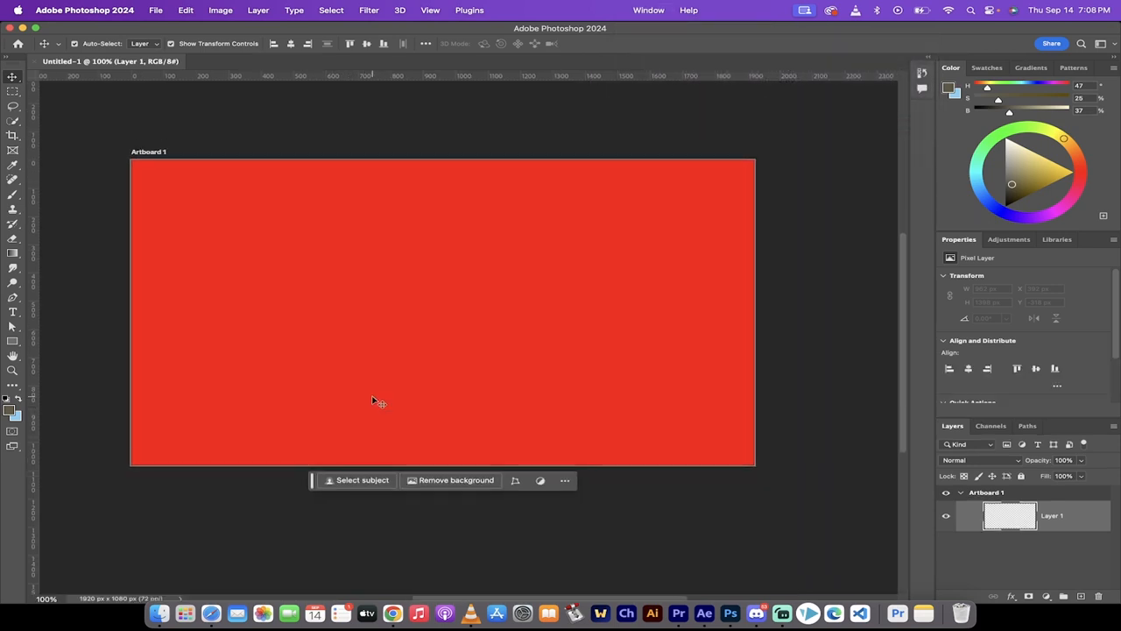
click(647, 7)
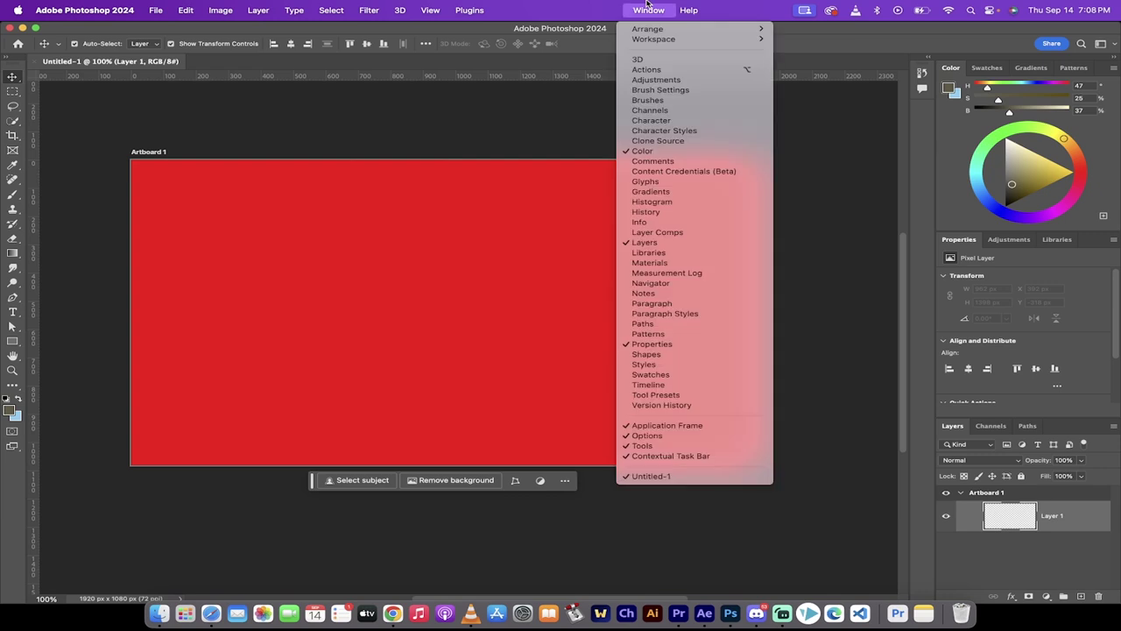
click(633, 386)
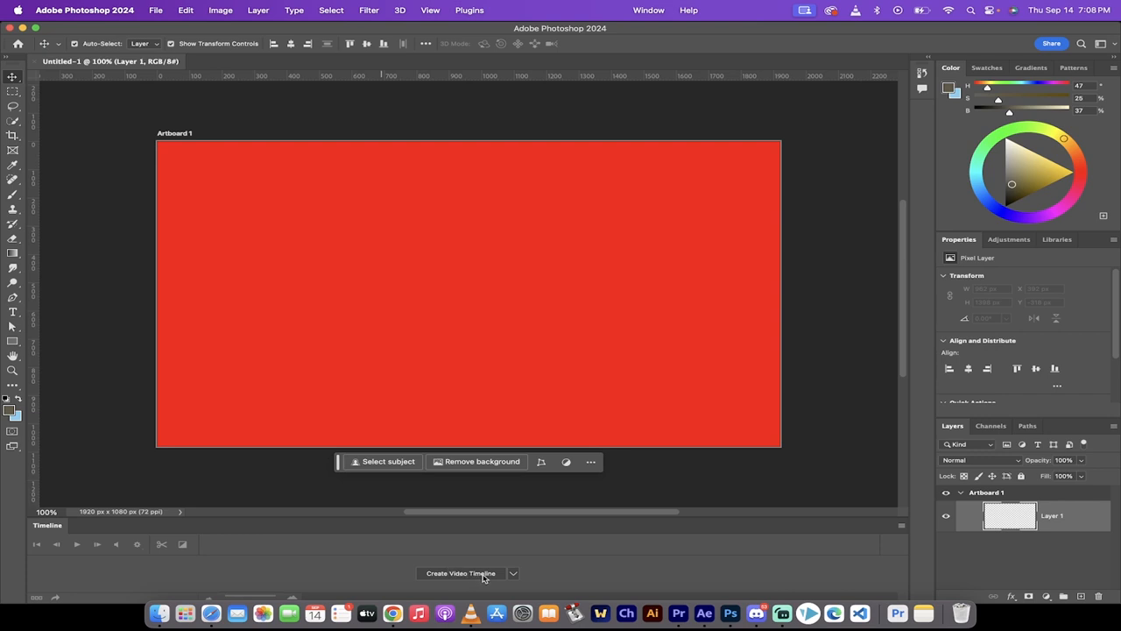
Enlarge the Timeline panel and create a video timeline for the document
click(514, 575)
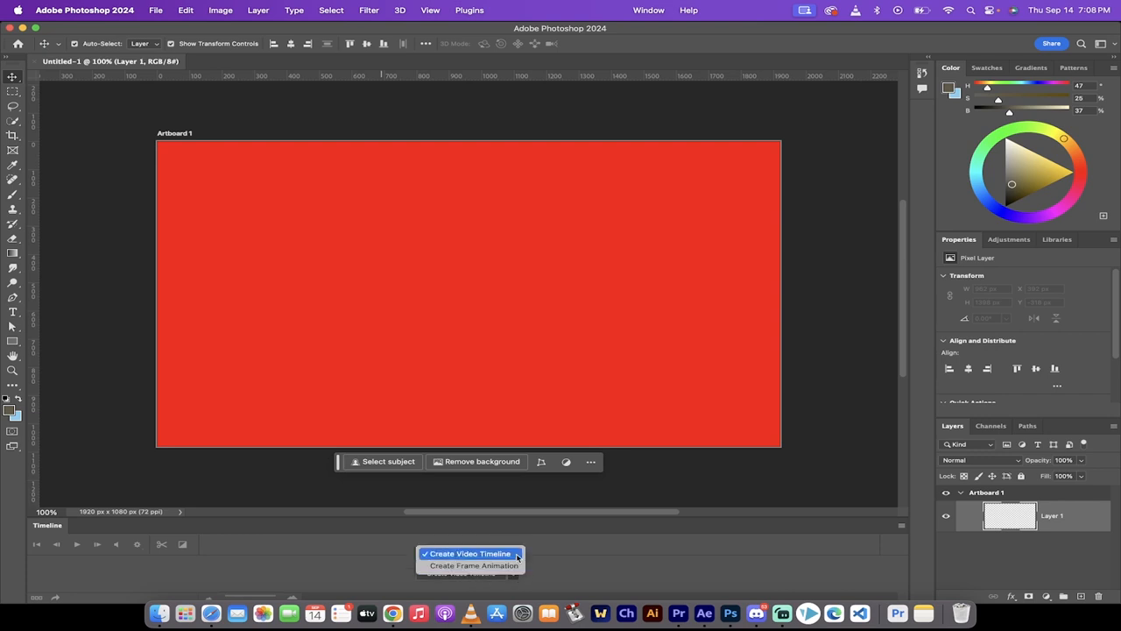
click(574, 566)
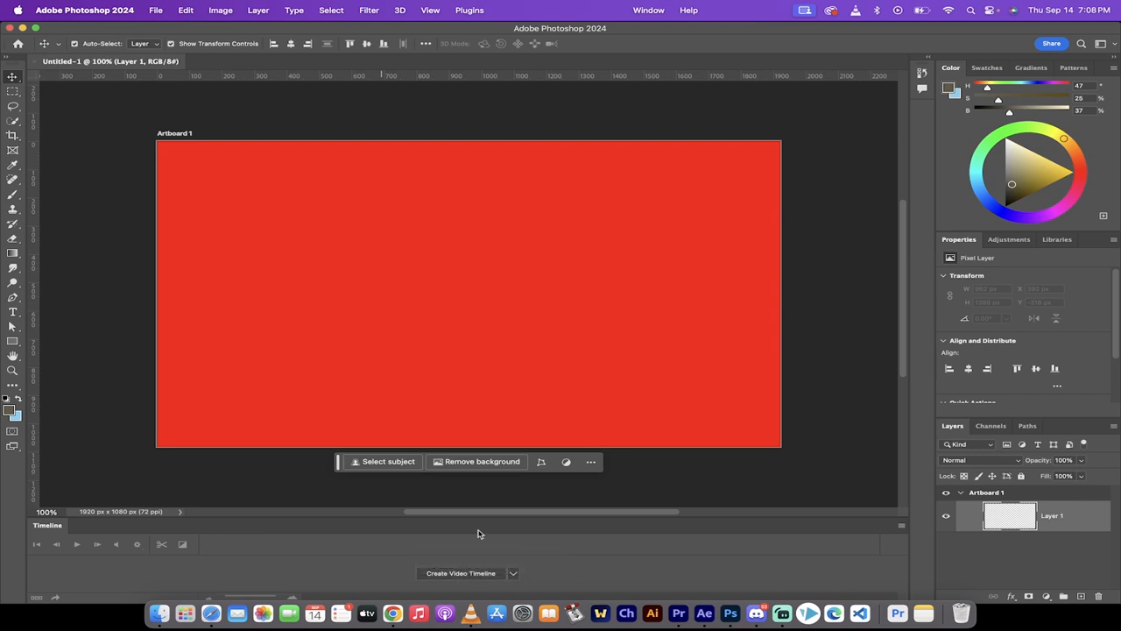
drag(395, 518, 396, 470)
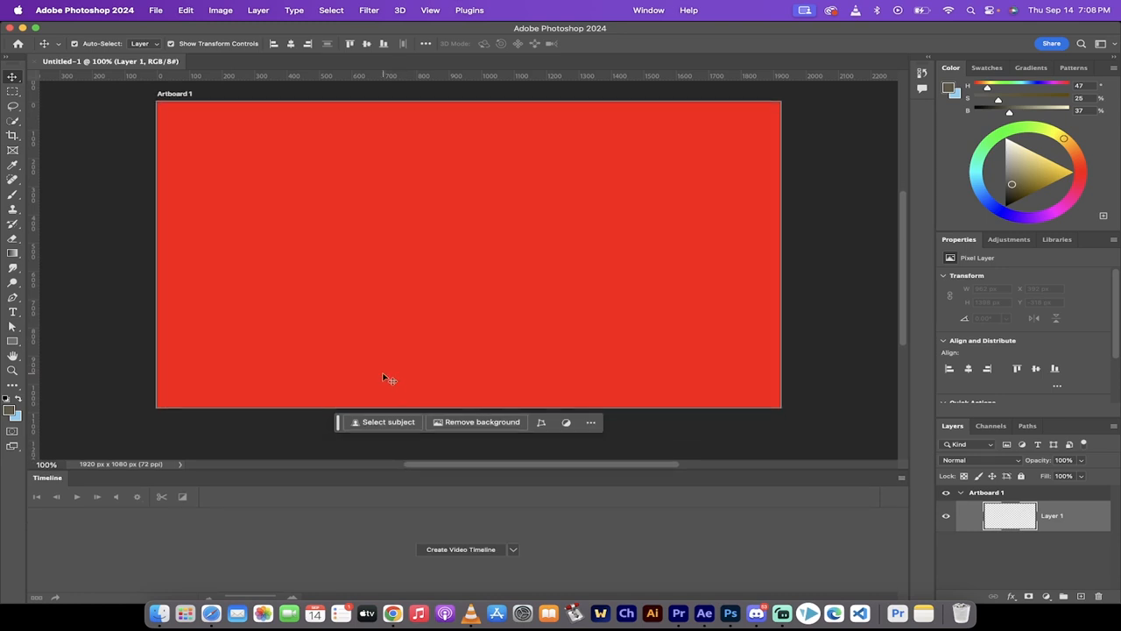
click(463, 550)
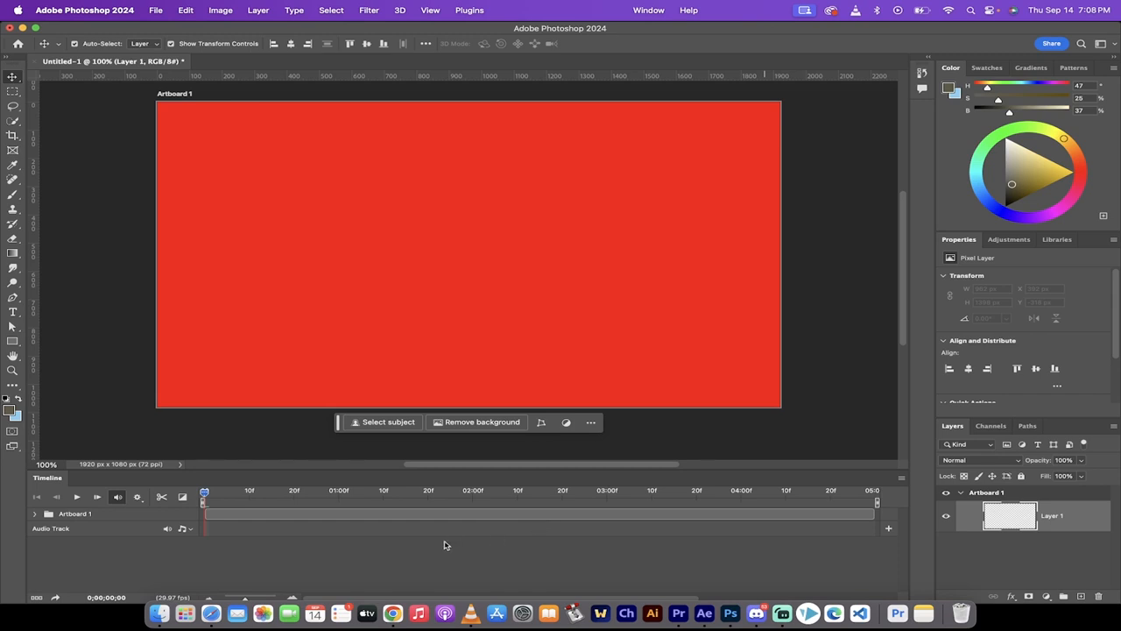
Drag the downloaded Pexels coffee mp4 from Finder's Downloads folder onto the artboard
click(160, 614)
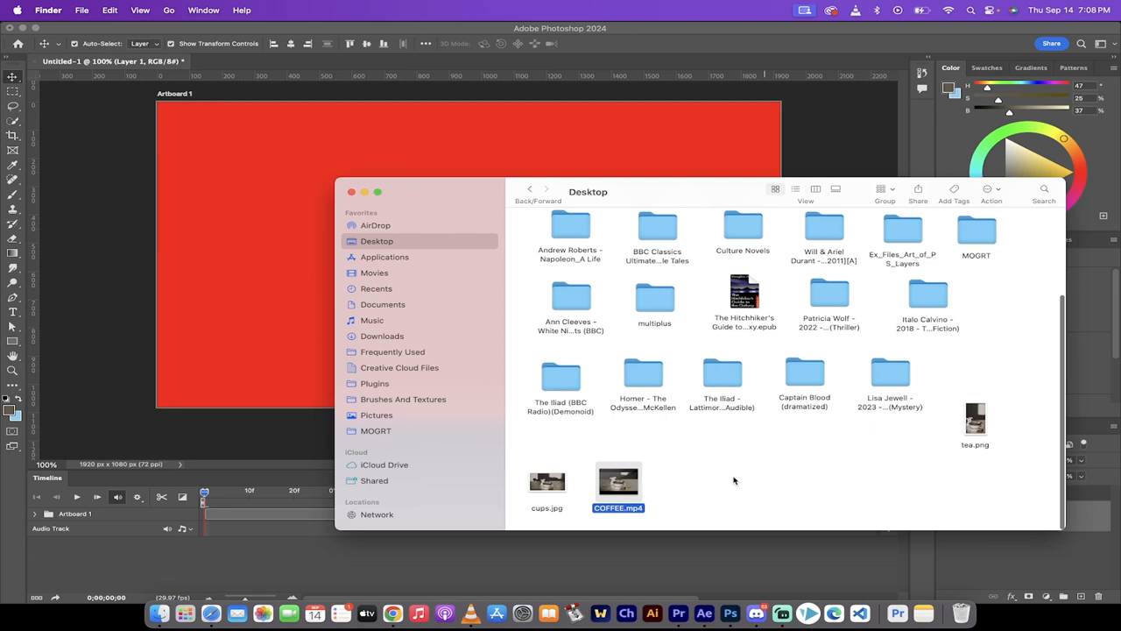
click(386, 336)
click(622, 282)
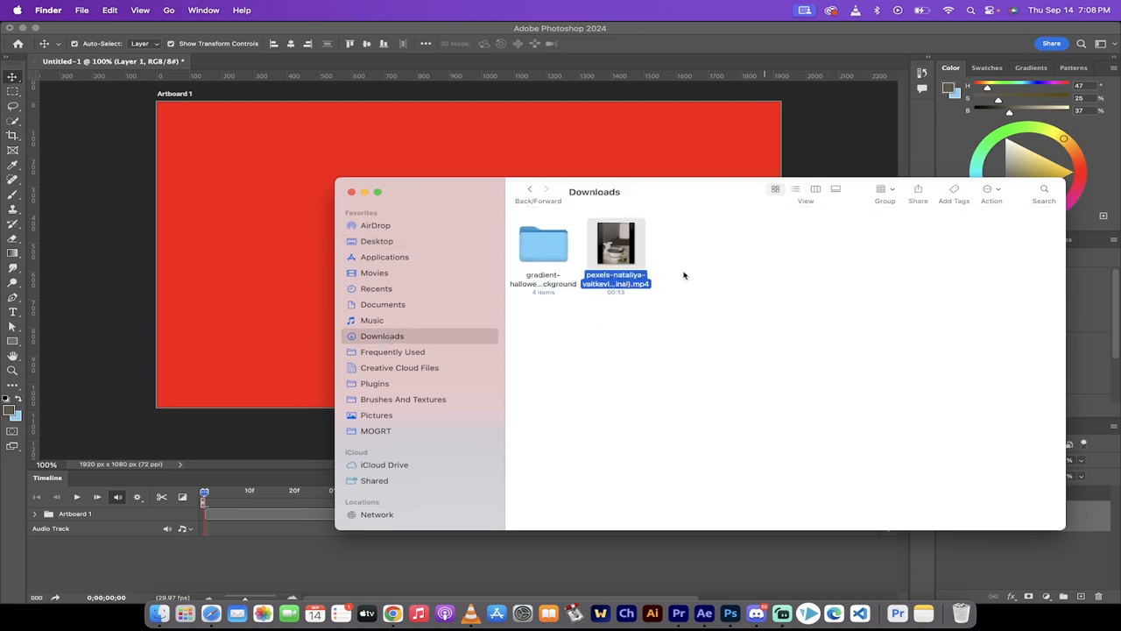
mouse_move(620, 282)
mouse_down()
mouse_move(424, 261)
mouse_move(441, 263)
mouse_up()
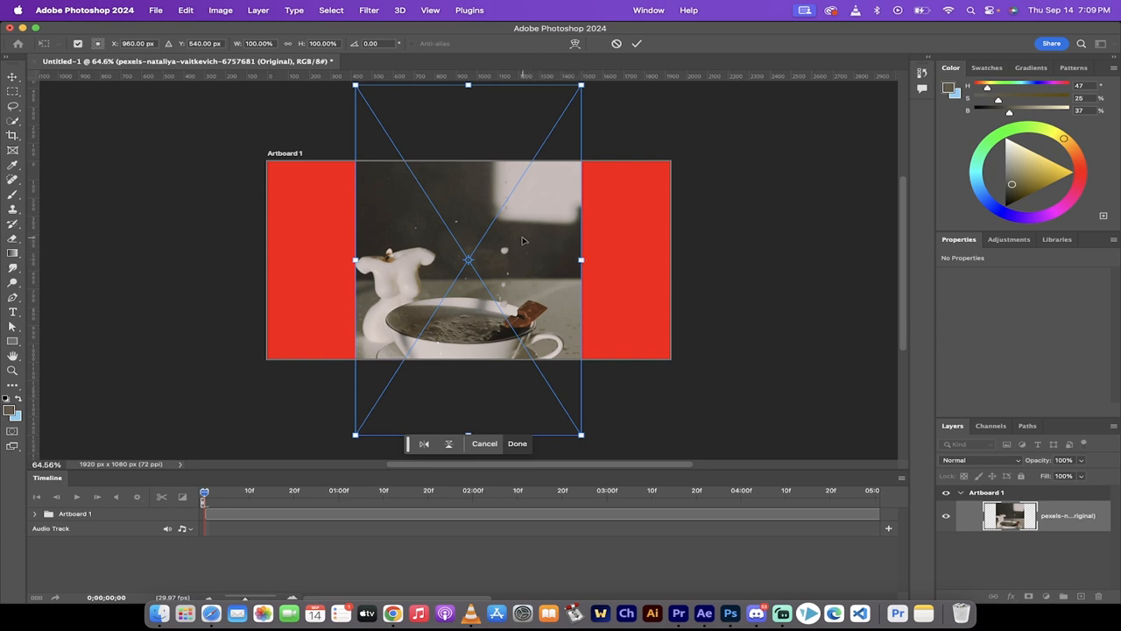
Scale the clip to about 78% from its left side, centre it on the artboard and commit
drag(529, 239, 524, 179)
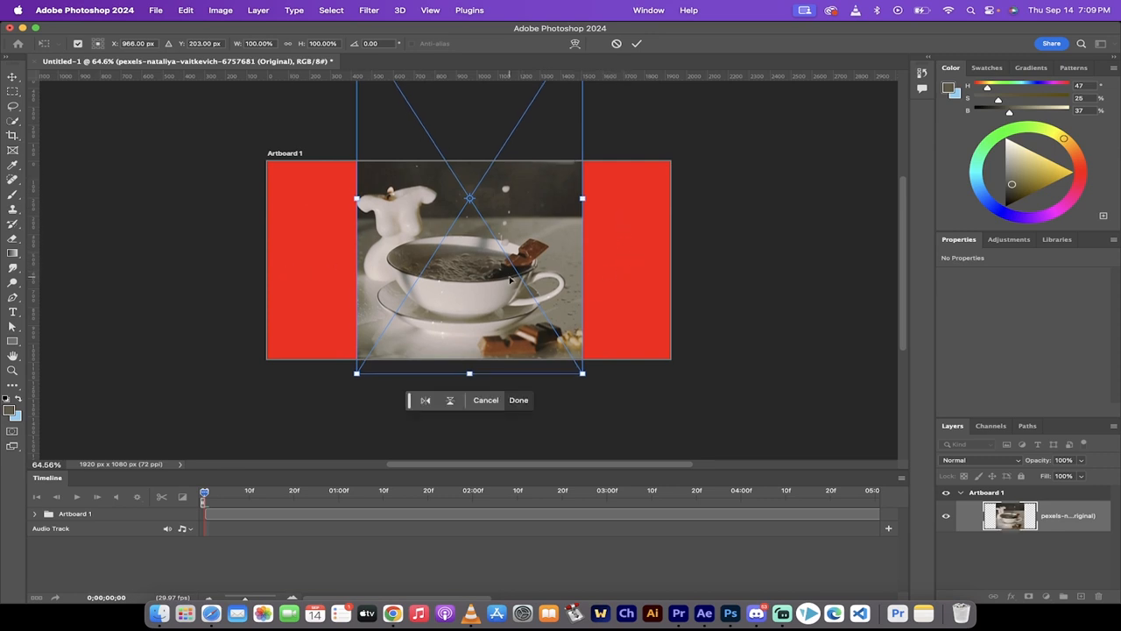
drag(511, 279, 527, 244)
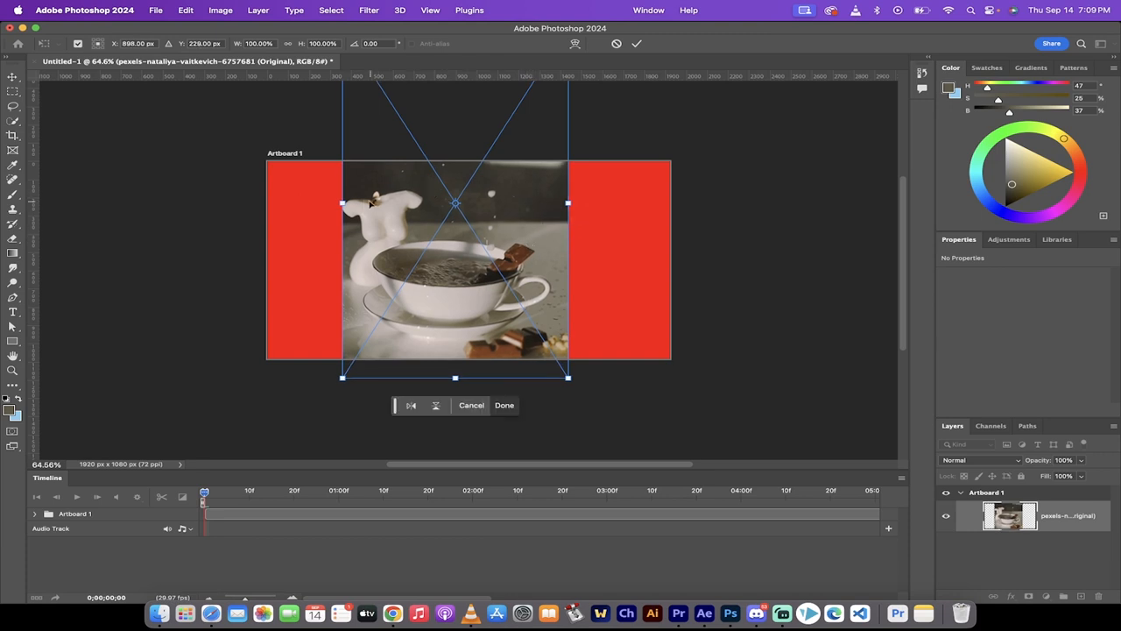
drag(341, 203, 366, 204)
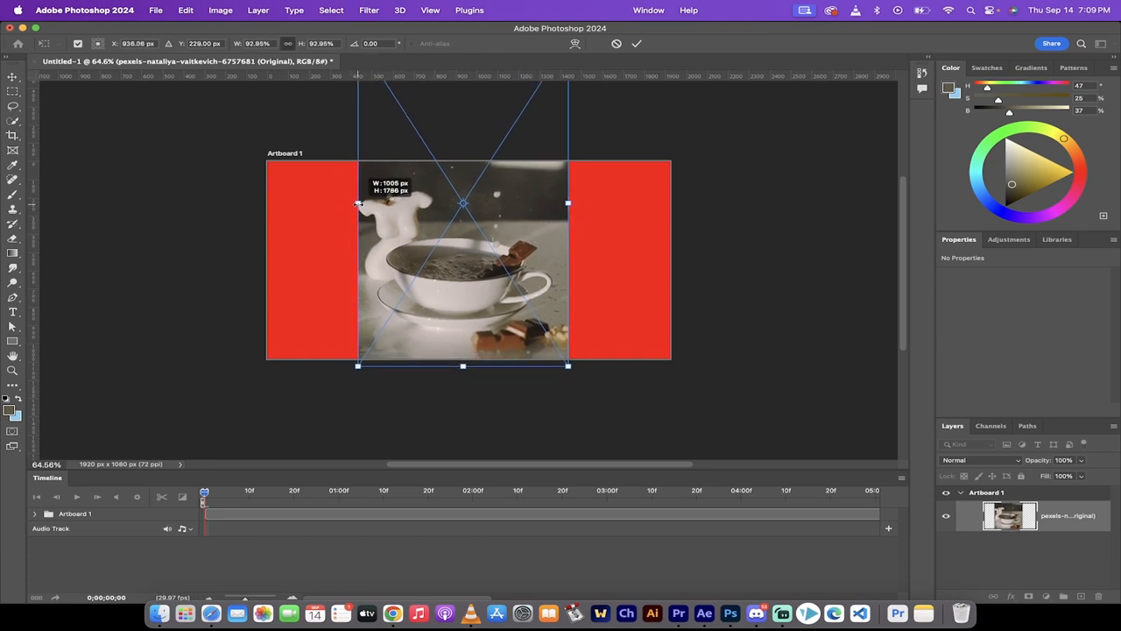
drag(366, 204, 383, 204)
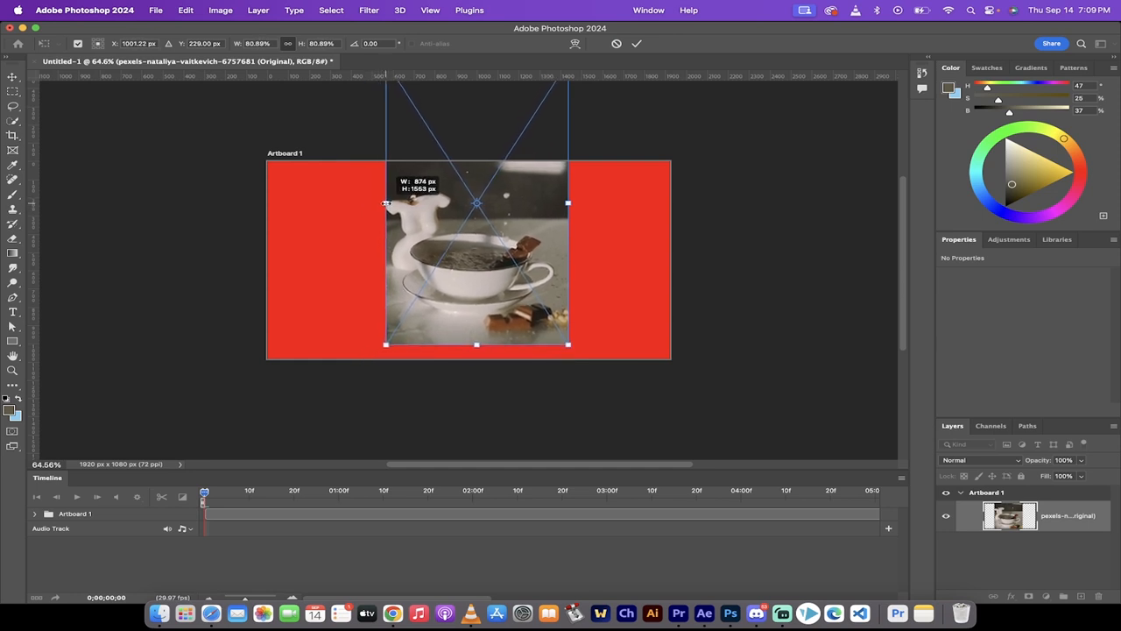
drag(384, 203, 391, 204)
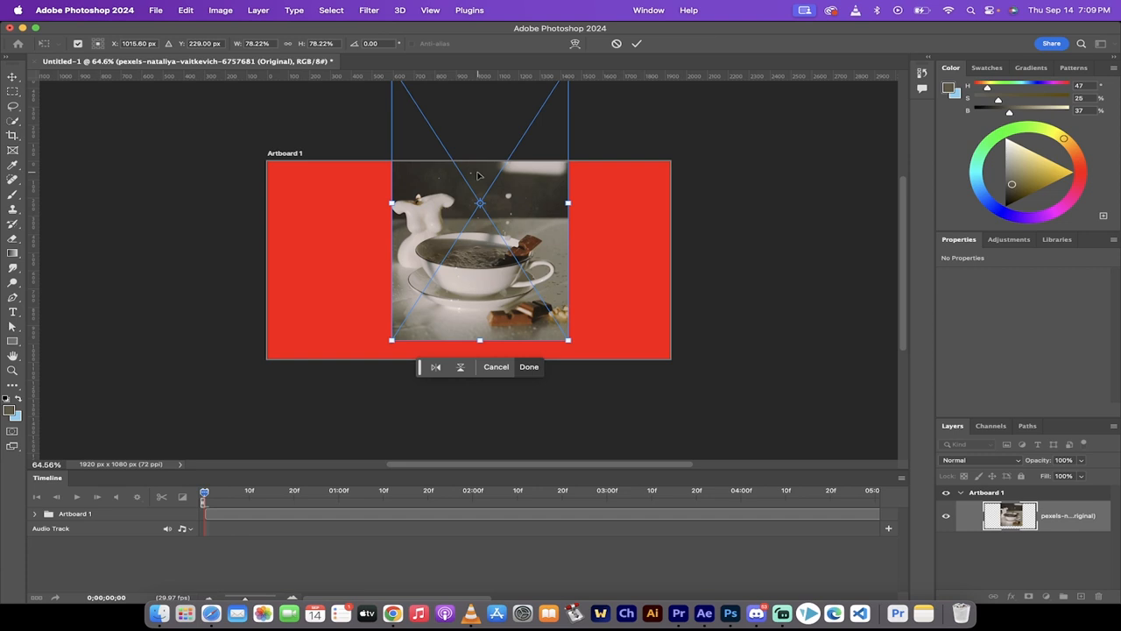
drag(484, 170, 474, 188)
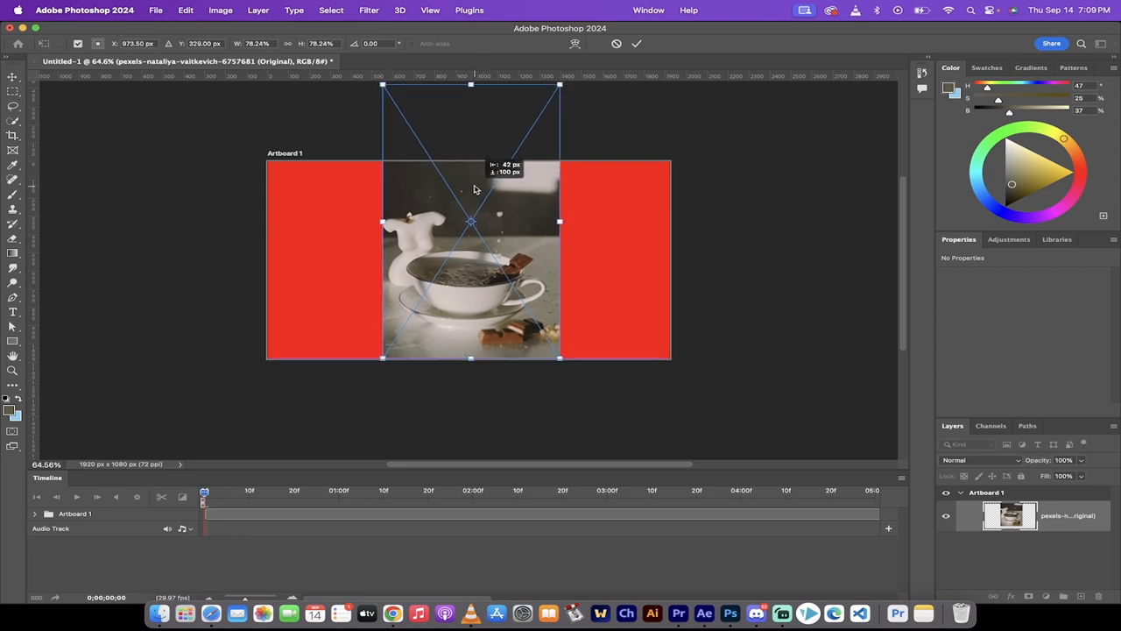
scroll(527, 255, up, 3)
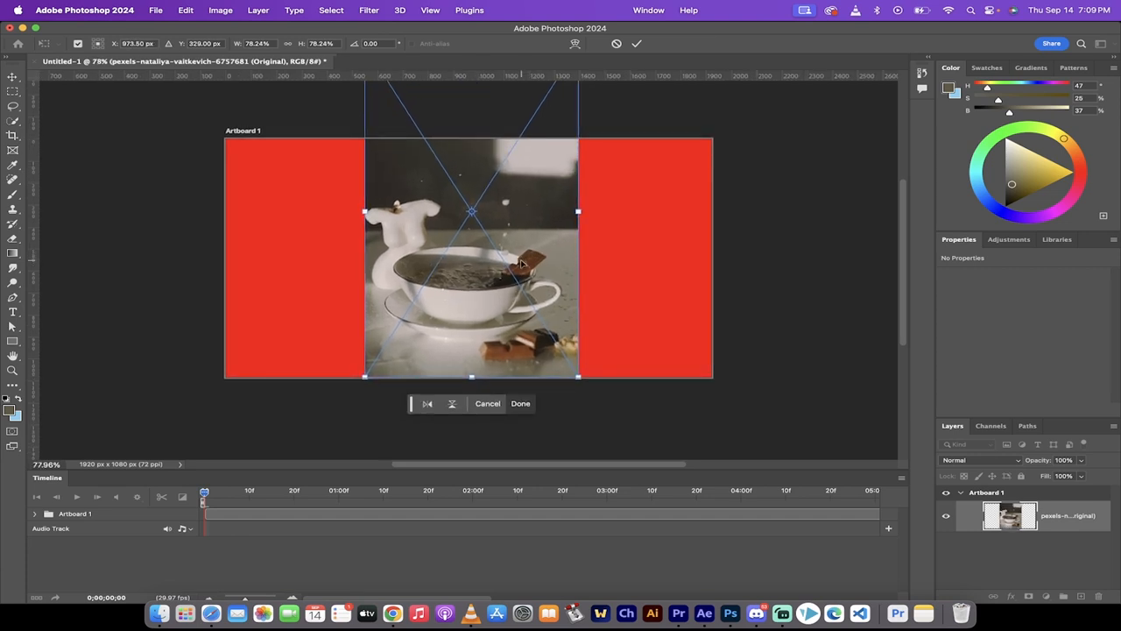
scroll(527, 255, up, 2)
scroll(524, 258, up, 1)
scroll(520, 259, up, 1)
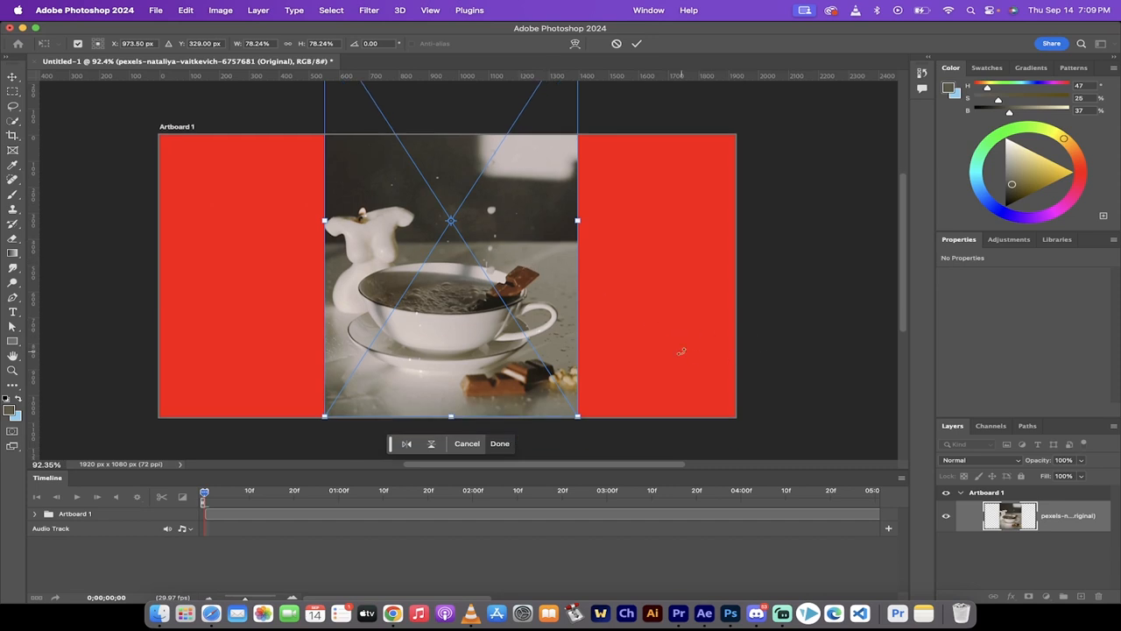
key(Return)
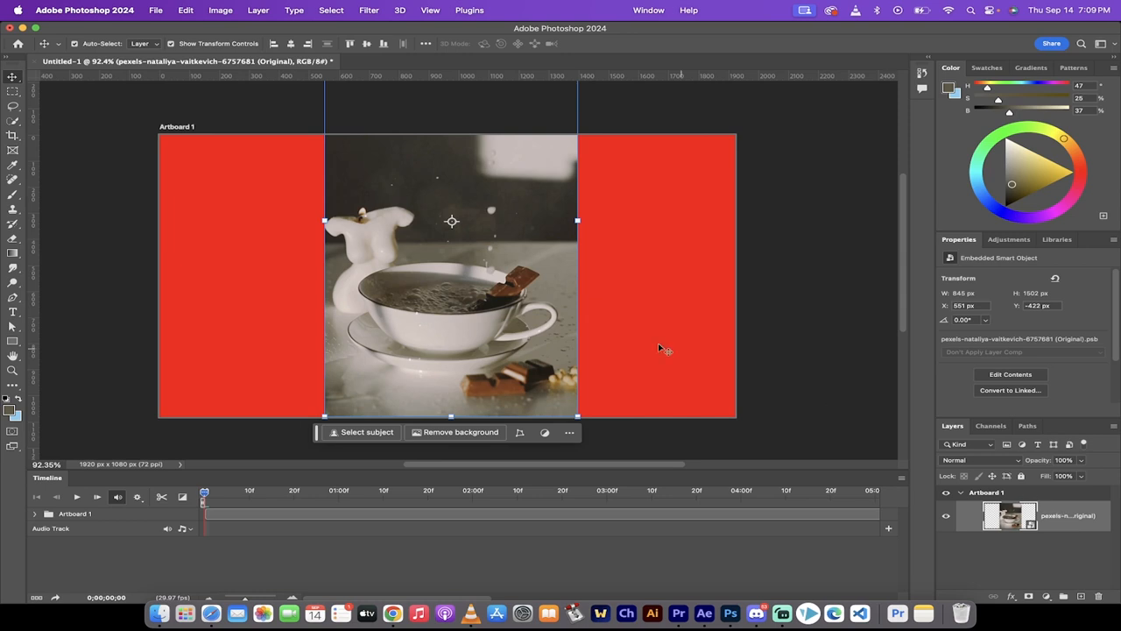
Marquee-select the red strip left of the clip from the top-left corner down to its edge
click(12, 92)
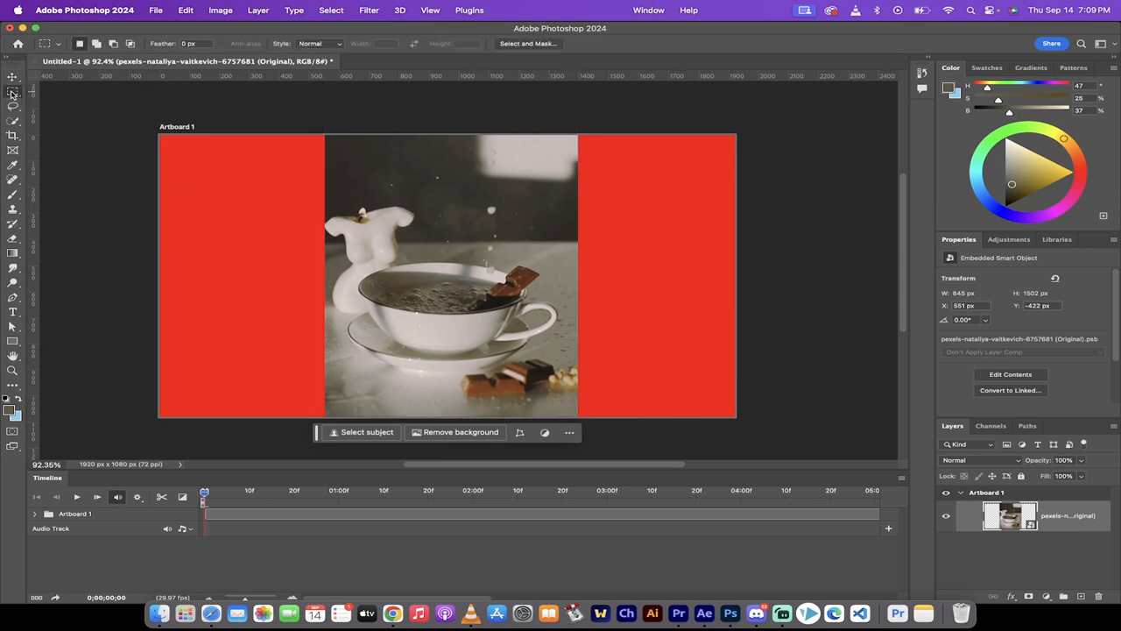
right_click(12, 91)
click(79, 92)
drag(155, 122, 226, 196)
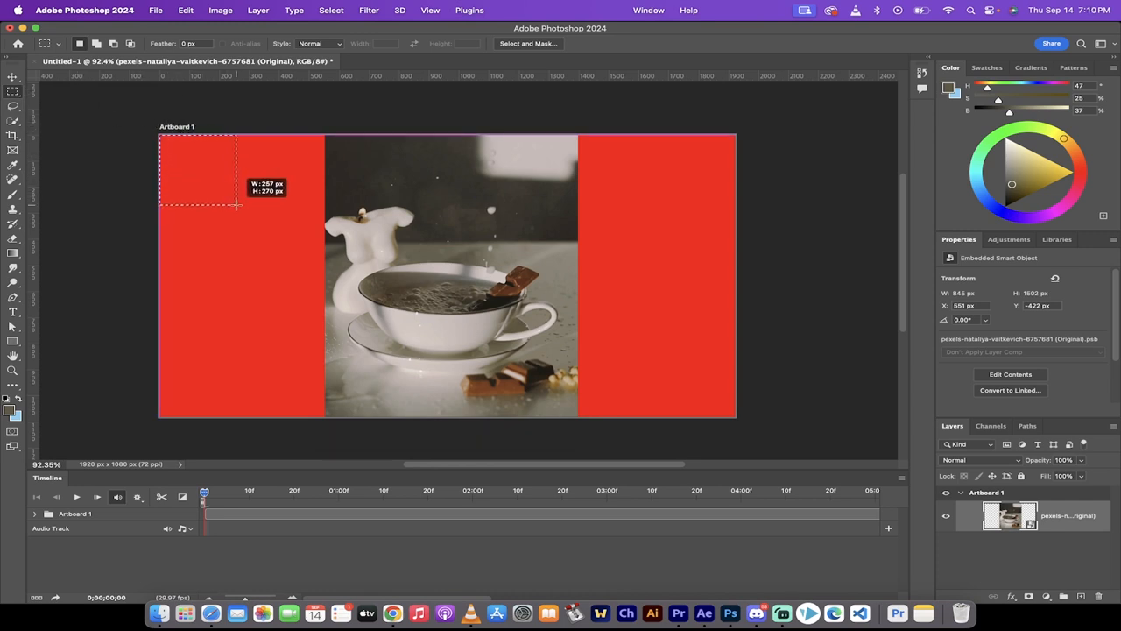
mouse_move(226, 196)
mouse_down()
mouse_move(257, 194)
mouse_move(291, 264)
mouse_move(311, 400)
mouse_move(328, 418)
mouse_up()
scroll(328, 337, up, 5)
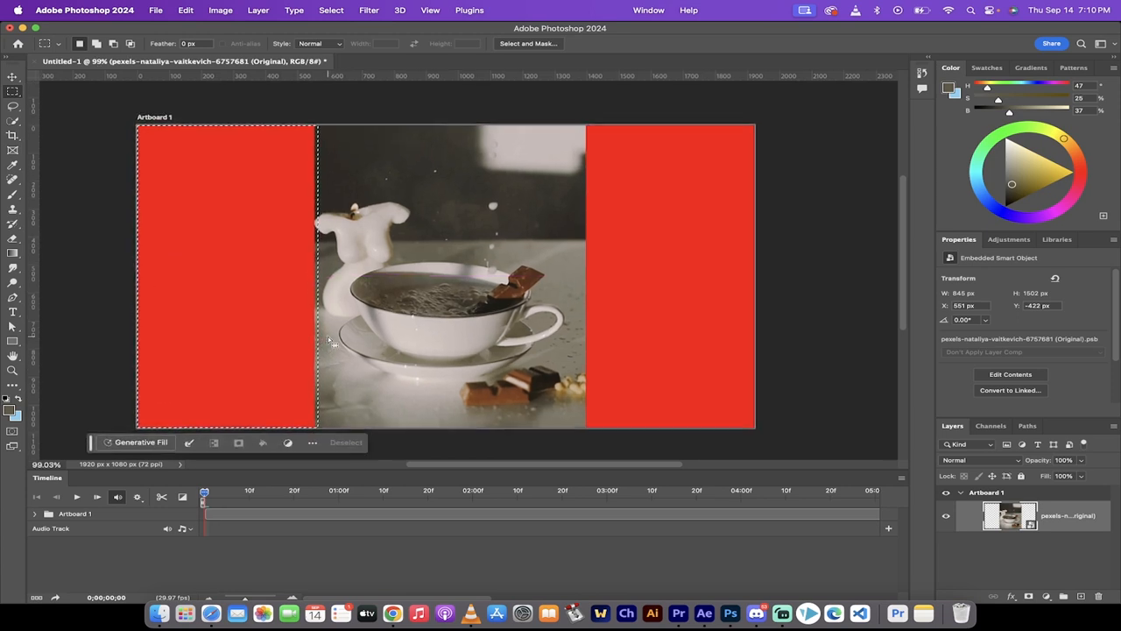
scroll(332, 343, left, 2)
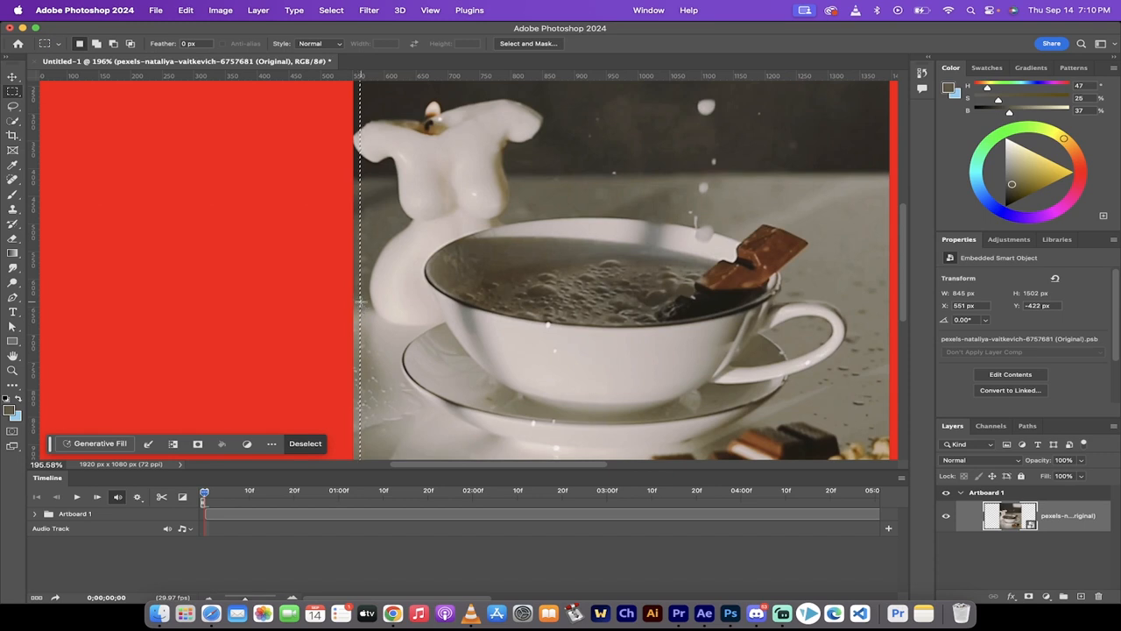
scroll(360, 302, down, 2)
scroll(379, 305, down, 1)
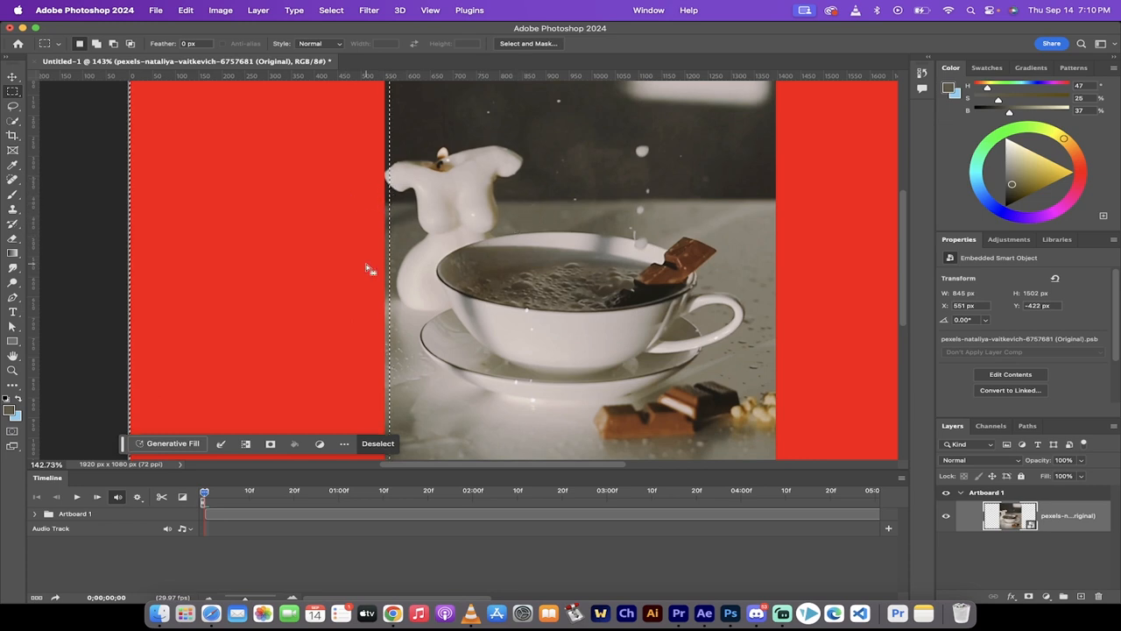
scroll(303, 293, right, 2)
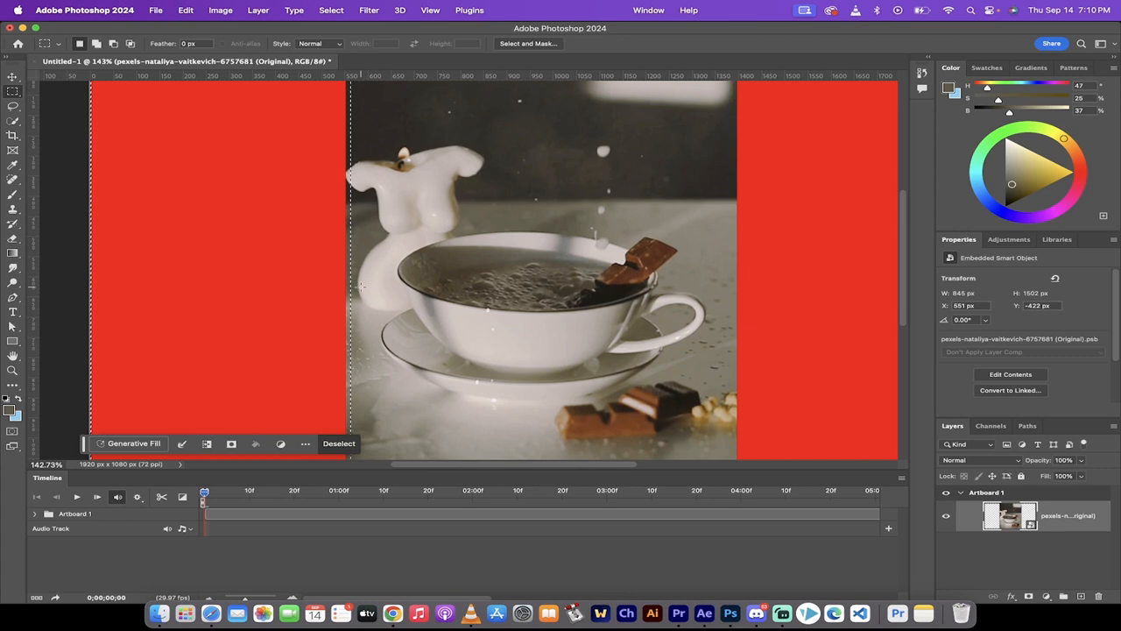
scroll(363, 292, down, 2)
scroll(364, 292, down, 1)
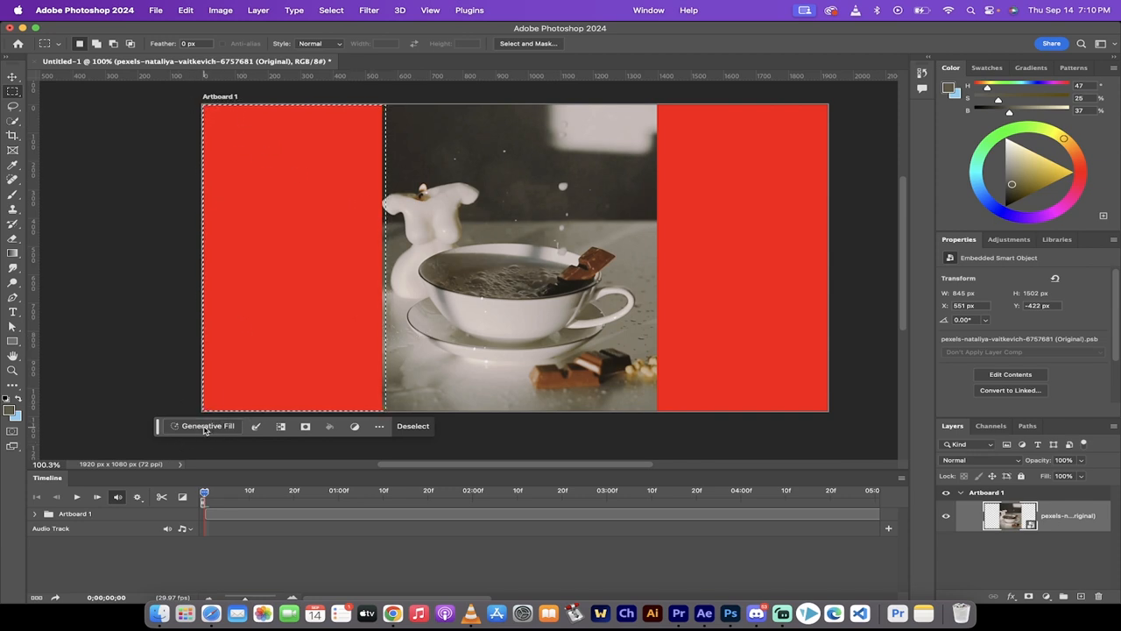
Run Generative Fill on the left red strip with an empty prompt
click(206, 428)
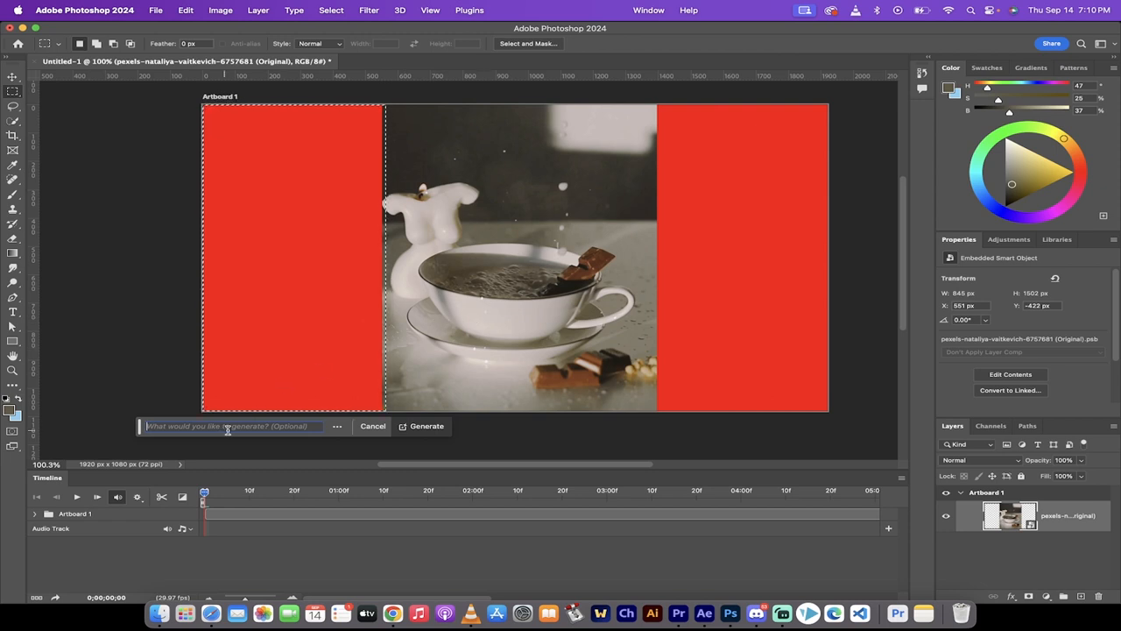
click(421, 429)
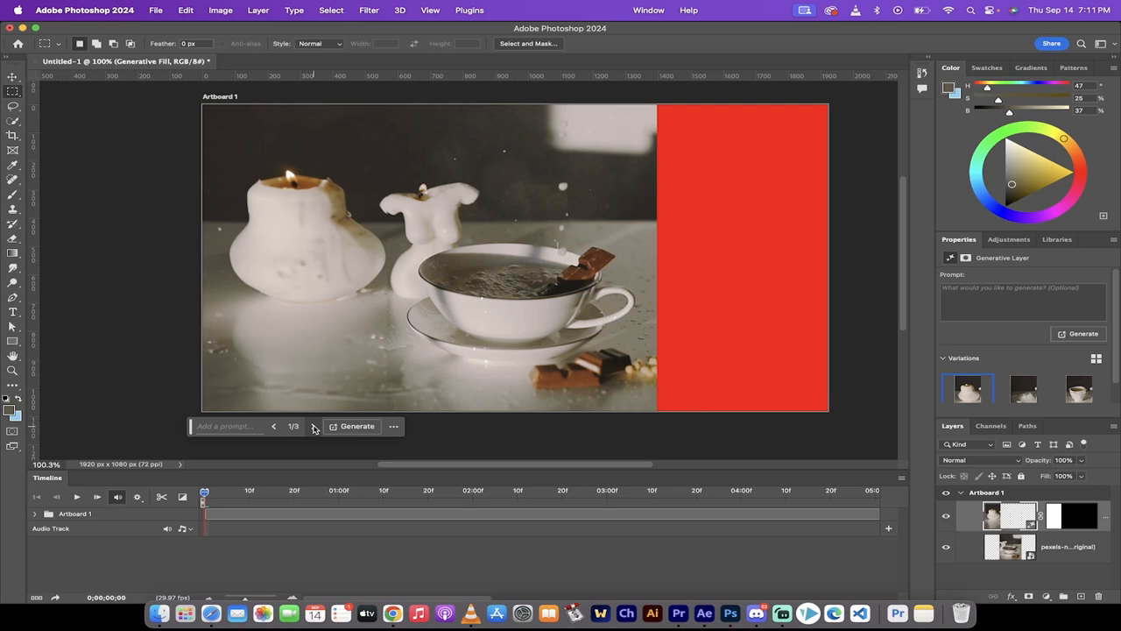
Cycle through the three generated variations and settle on the first, with the lit white candle
click(315, 427)
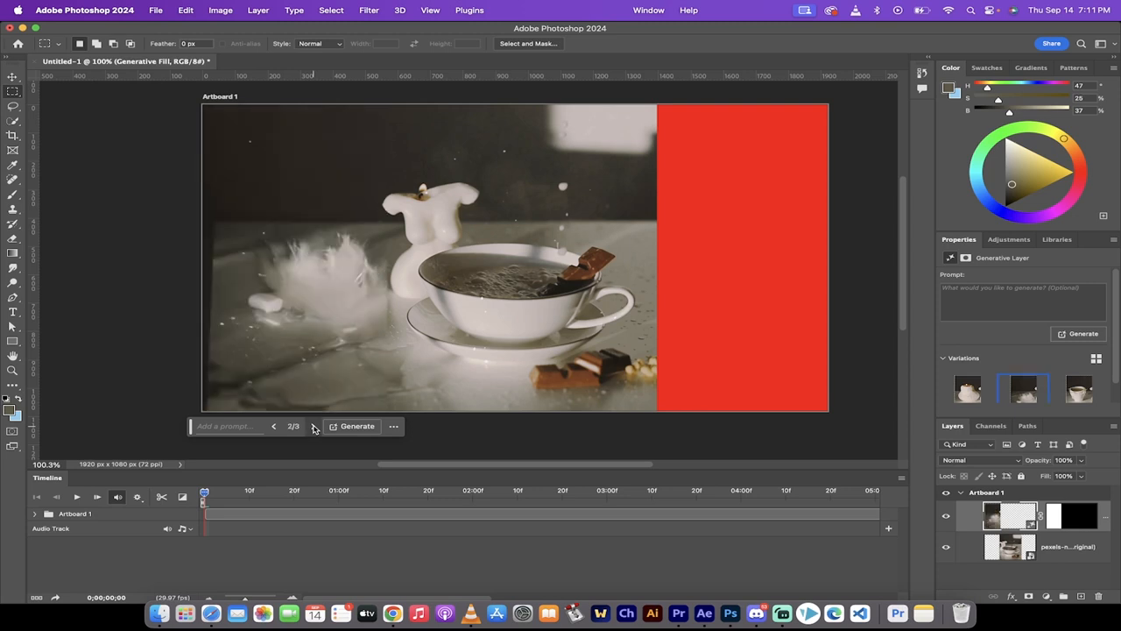
click(315, 428)
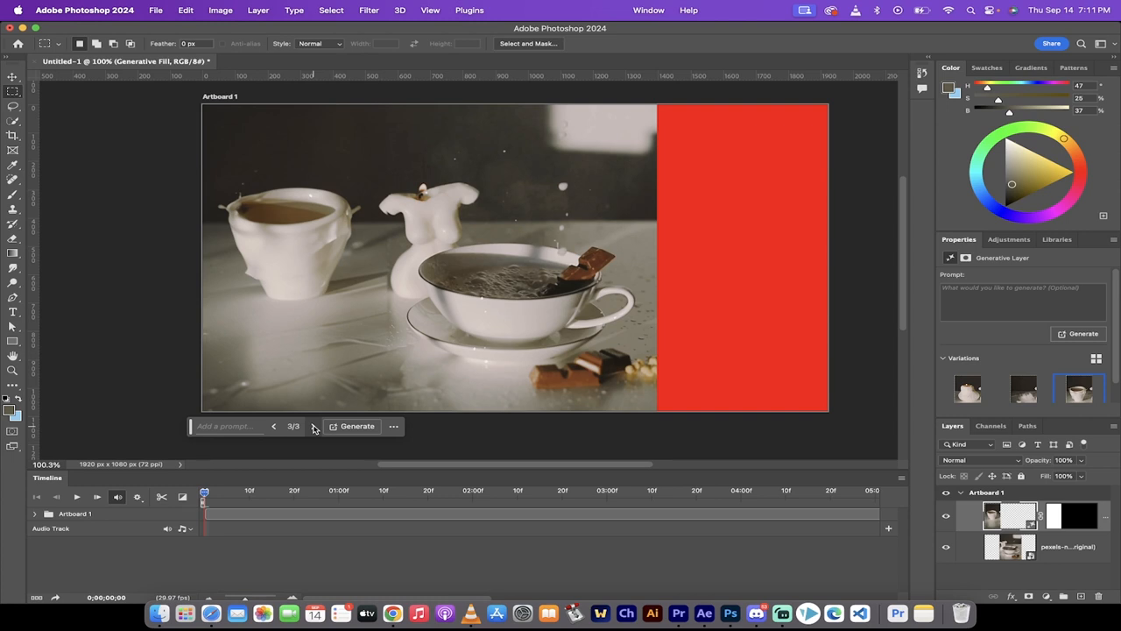
click(315, 427)
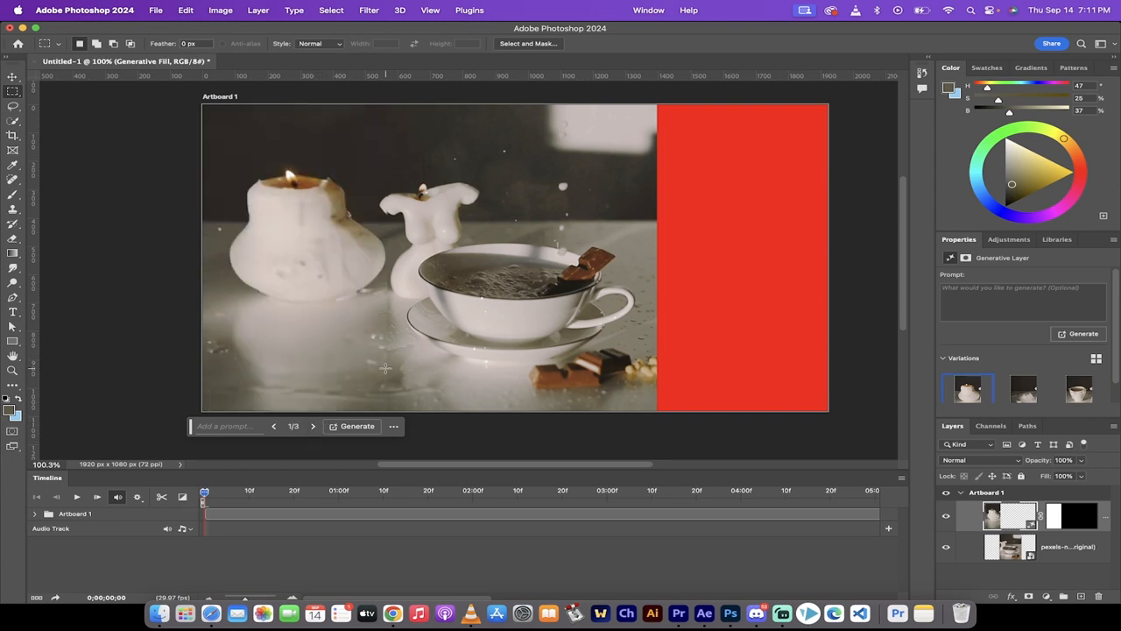
scroll(385, 369, up, 3)
scroll(386, 369, down, 2)
scroll(380, 359, down, 5)
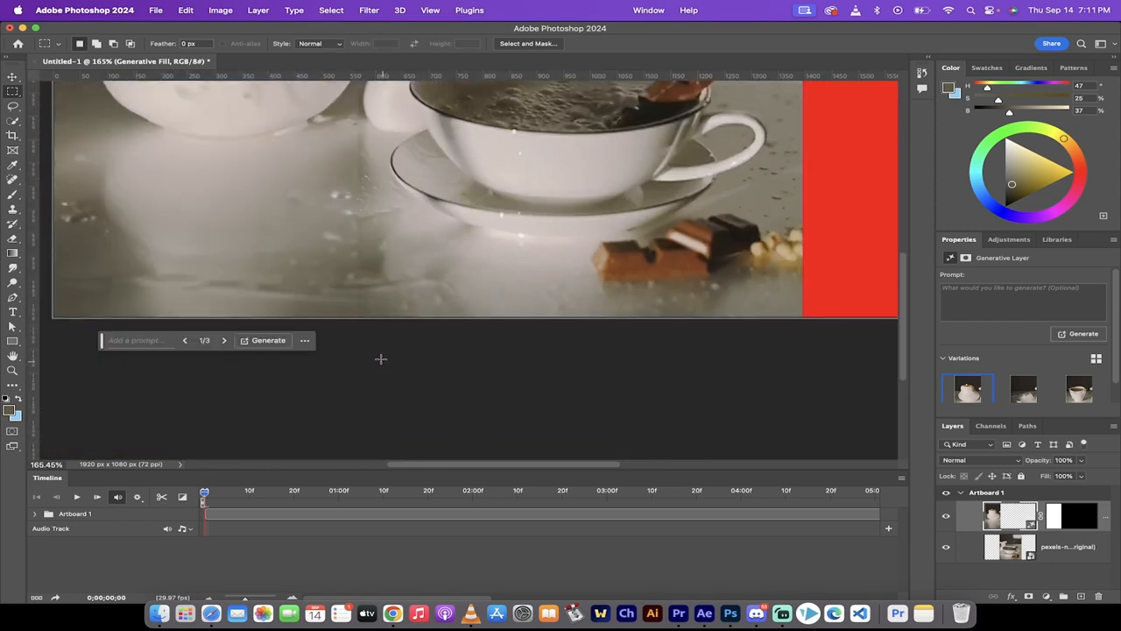
scroll(372, 333, up, 1)
scroll(368, 316, down, 1)
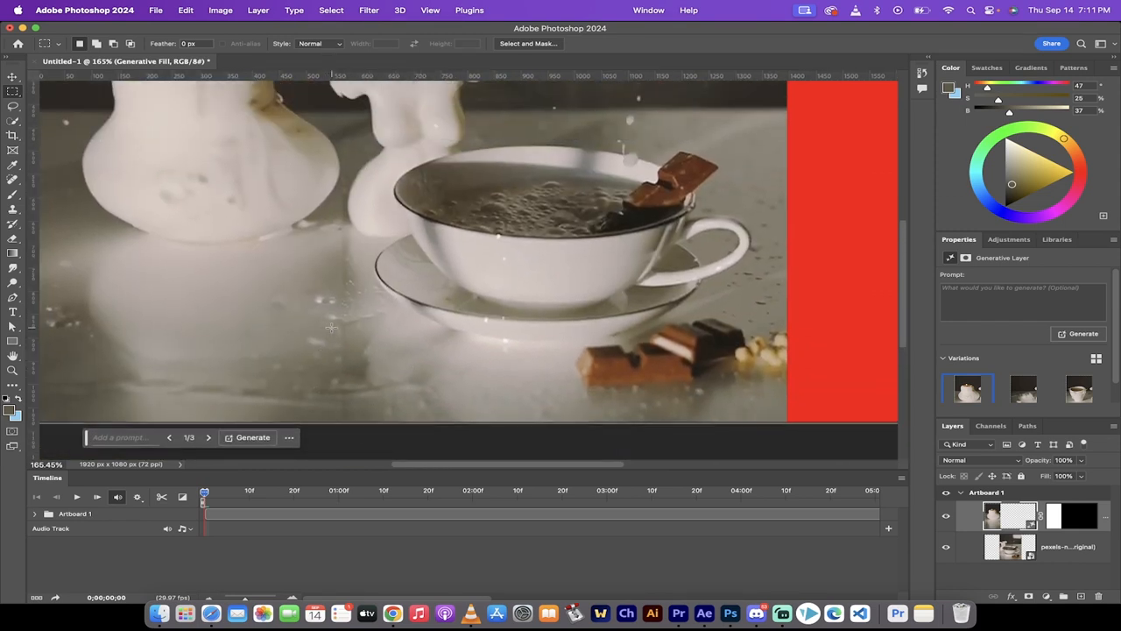
scroll(364, 315, down, 1)
scroll(359, 314, down, 1)
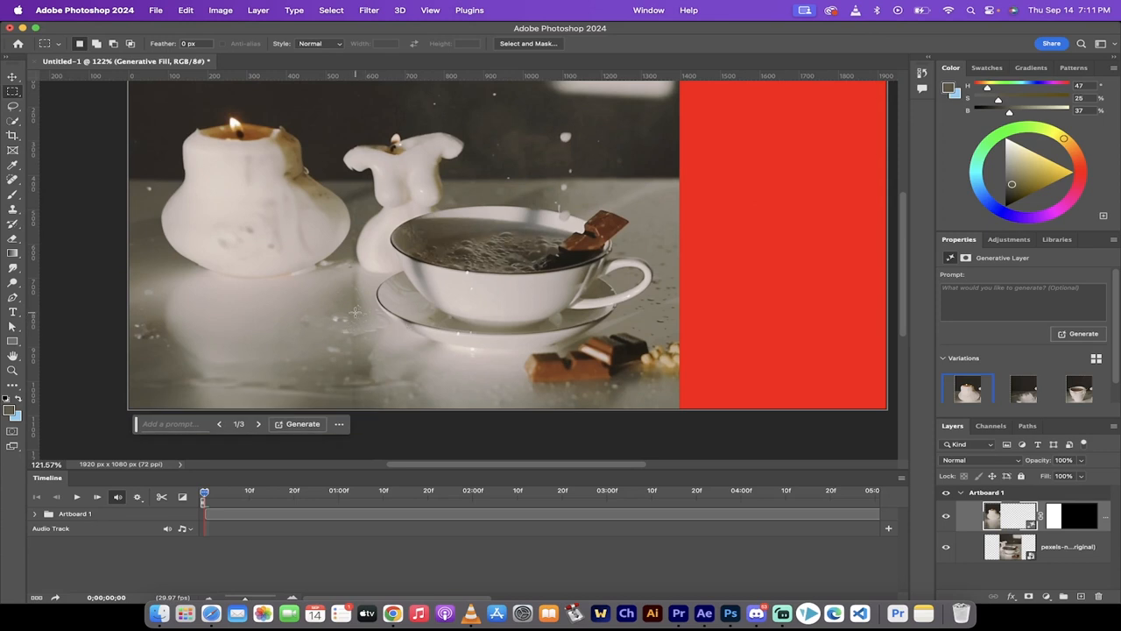
scroll(356, 312, down, 2)
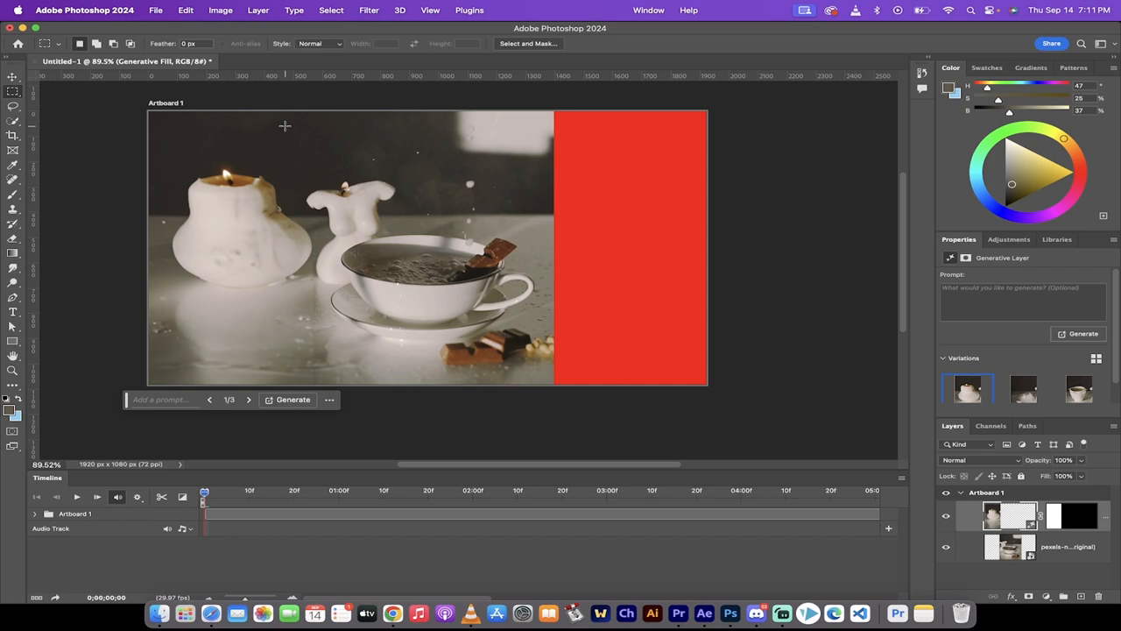
Marquee-select the right red strip and run Generative Fill with no prompt
drag(552, 111, 754, 394)
scroll(635, 326, up, 3)
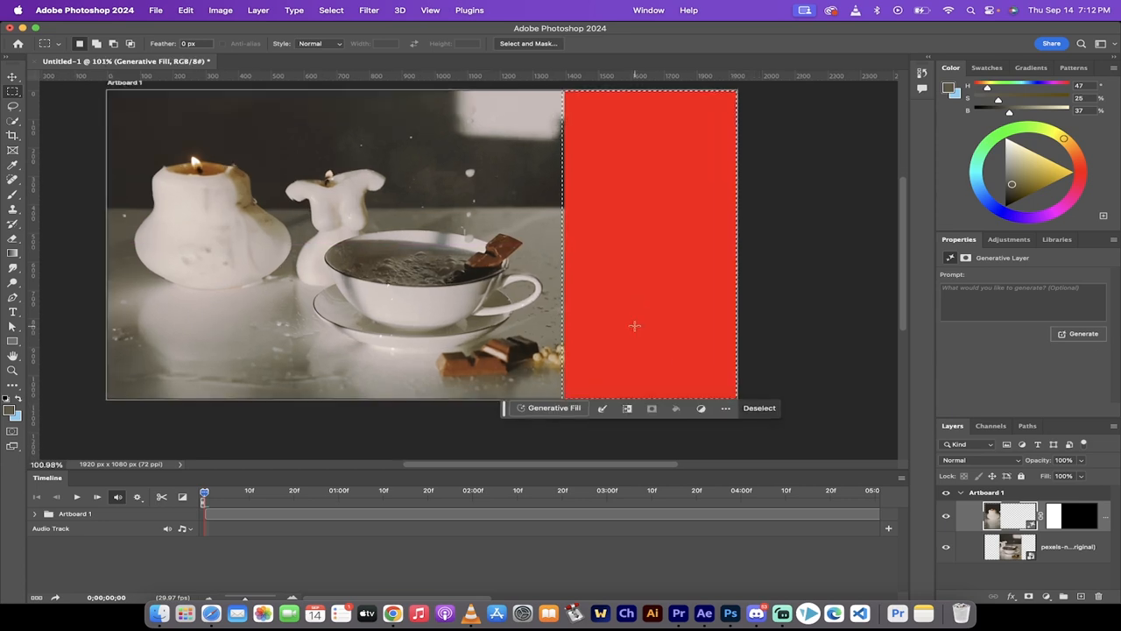
scroll(635, 326, up, 2)
scroll(633, 325, up, 1)
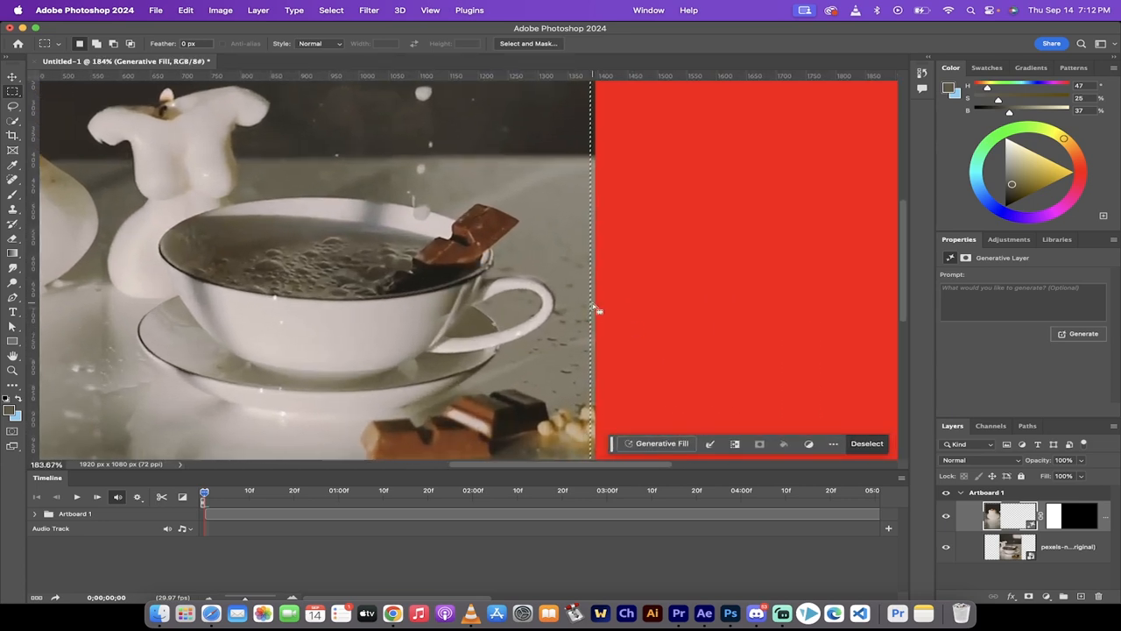
scroll(599, 310, down, 1)
scroll(601, 310, down, 1)
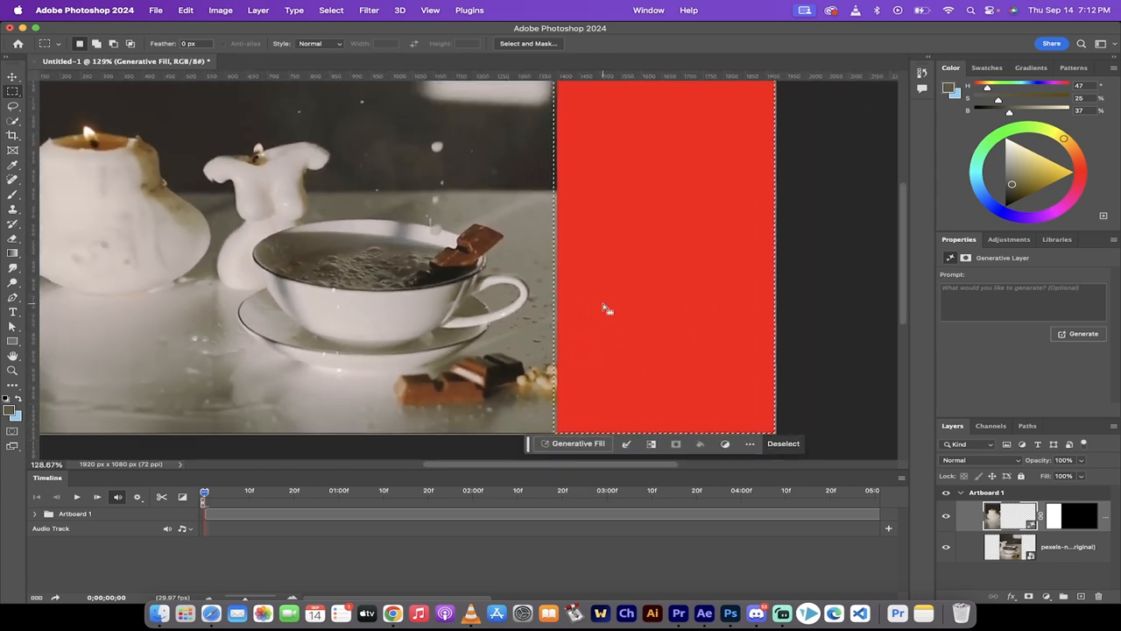
scroll(605, 310, down, 1)
scroll(605, 310, down, 1)
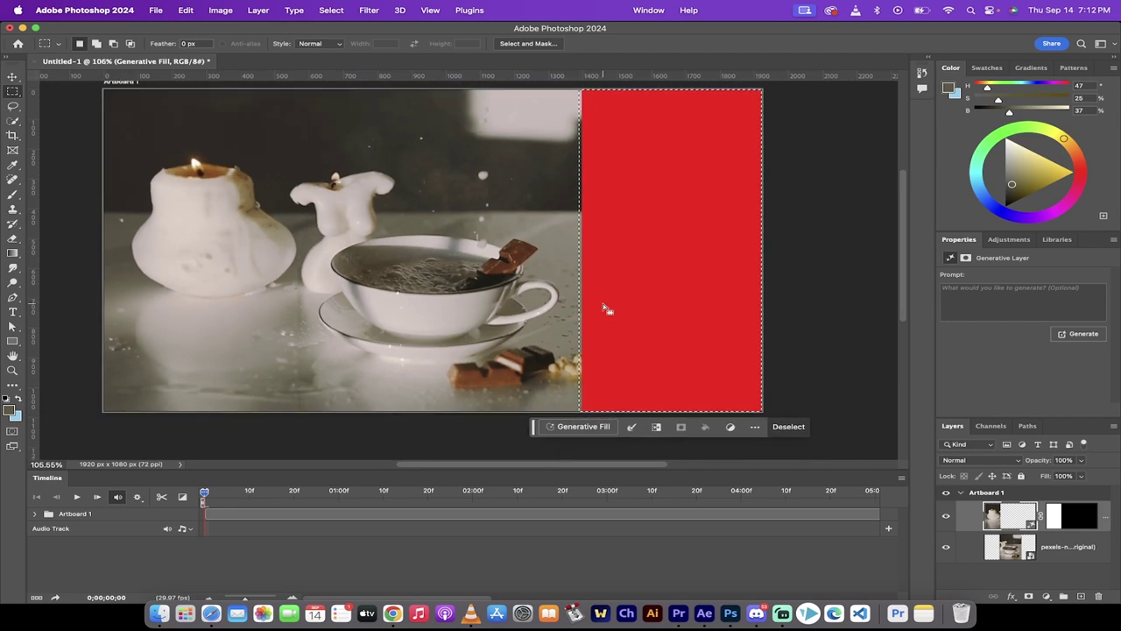
click(570, 426)
click(797, 427)
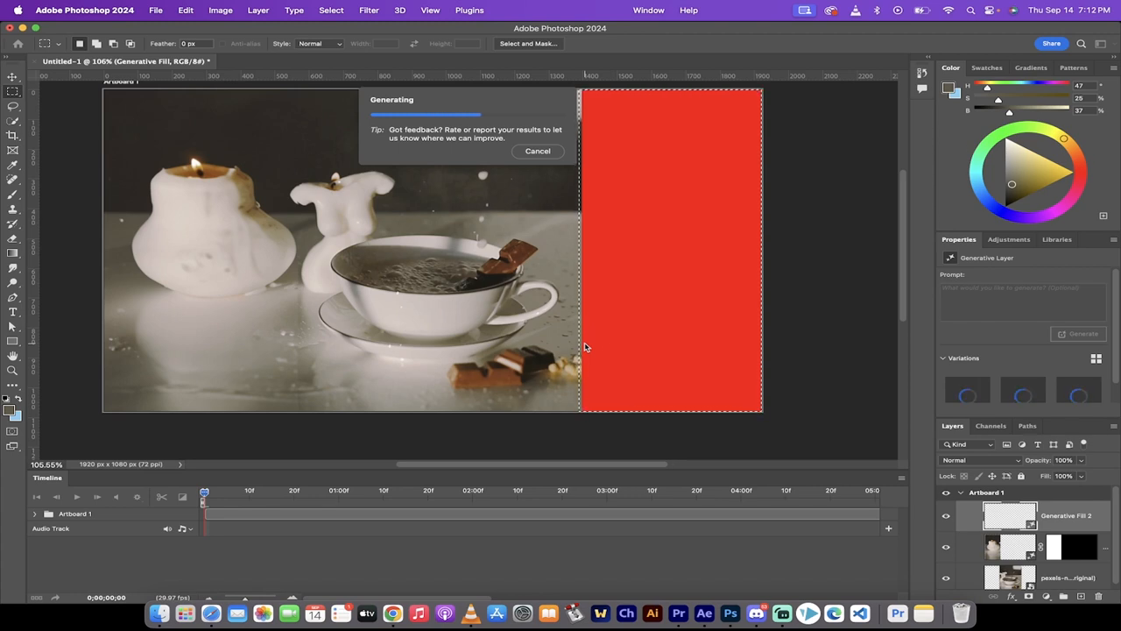
scroll(585, 343, up, 3)
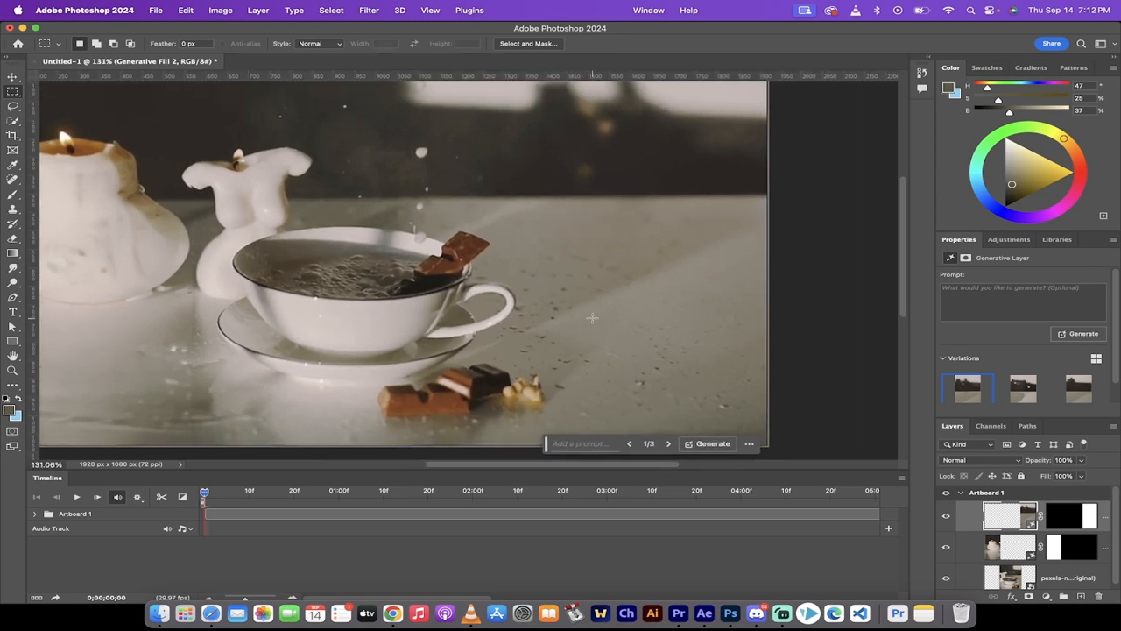
Preview variations 2 and 3 for the right side, settle on variation 1, and enlarge the Layers list
click(668, 444)
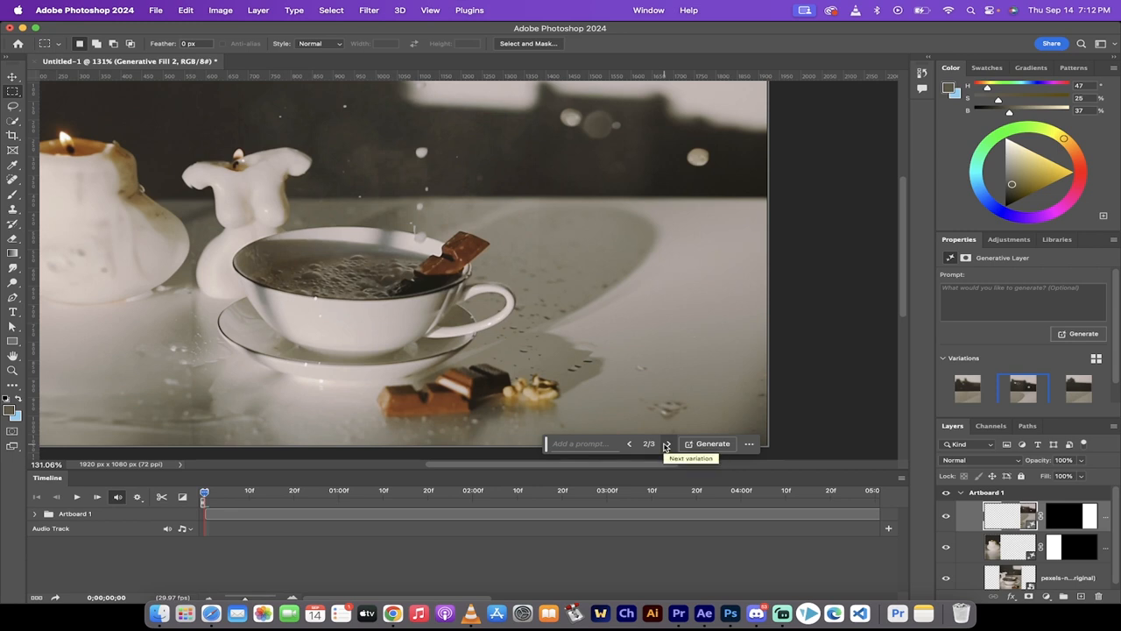
click(666, 444)
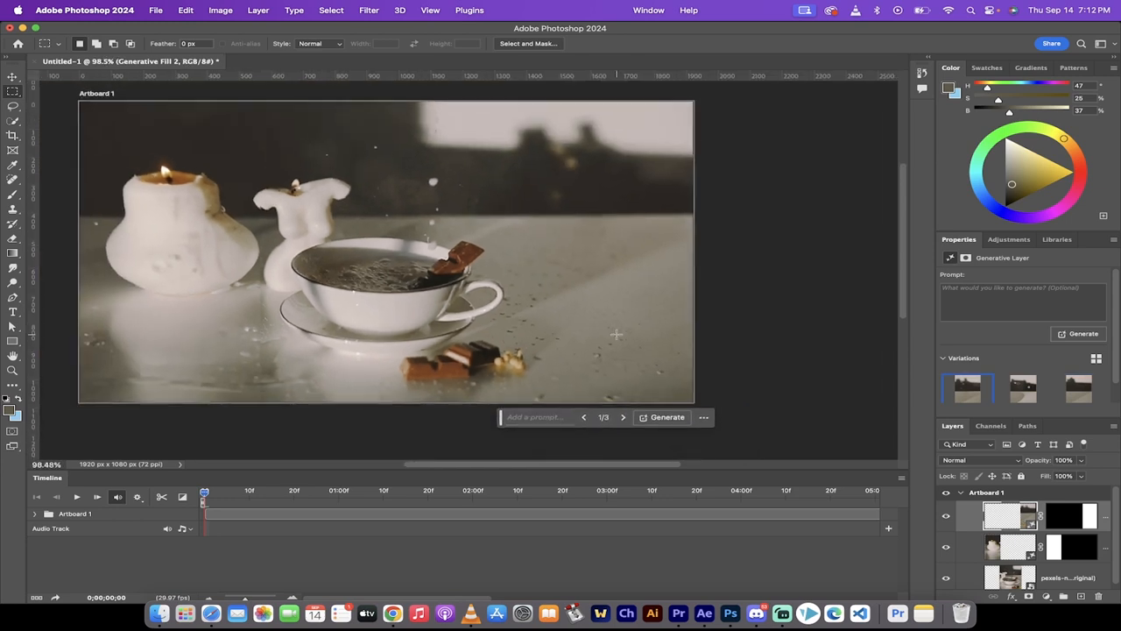
click(624, 418)
click(586, 419)
drag(1005, 417, 1006, 370)
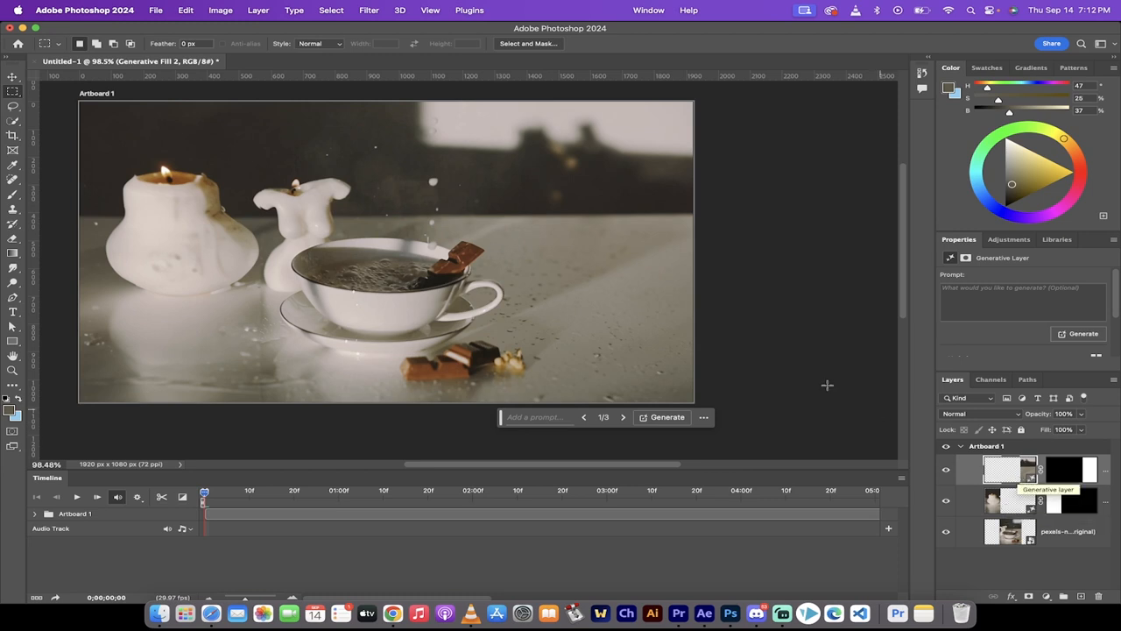
scroll(351, 268, left, 1)
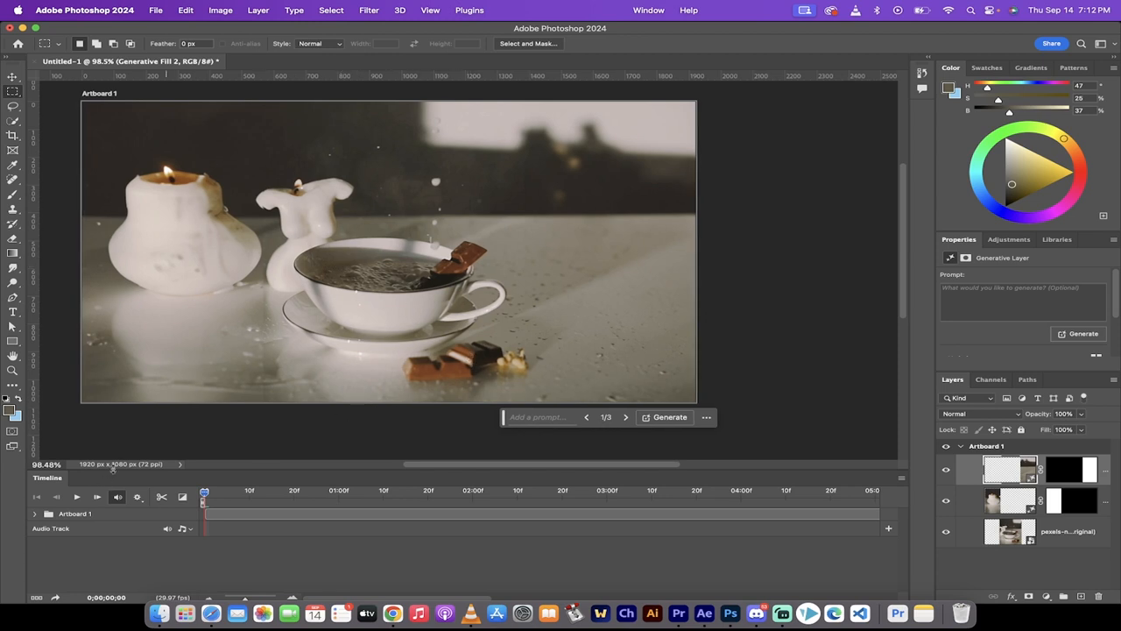
drag(112, 468, 115, 453)
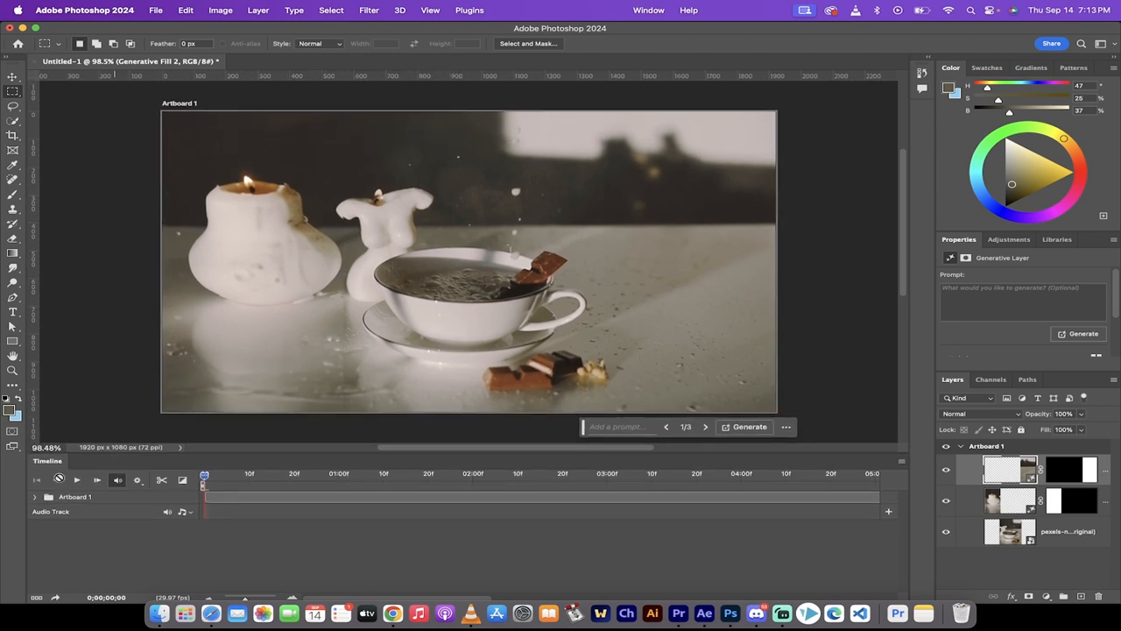
click(35, 498)
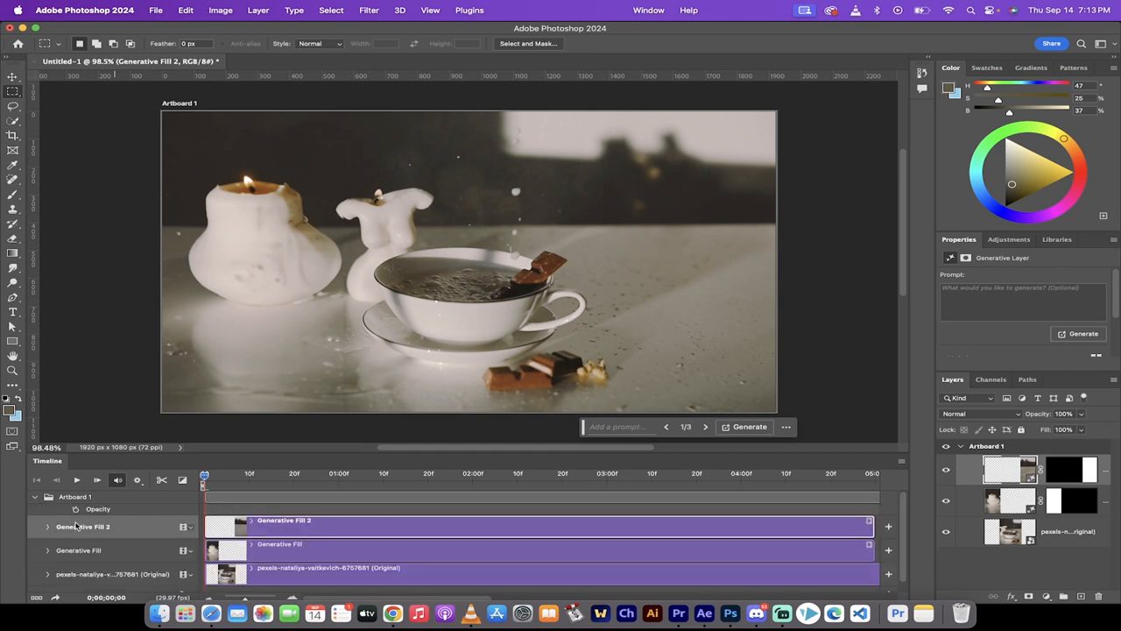
click(75, 497)
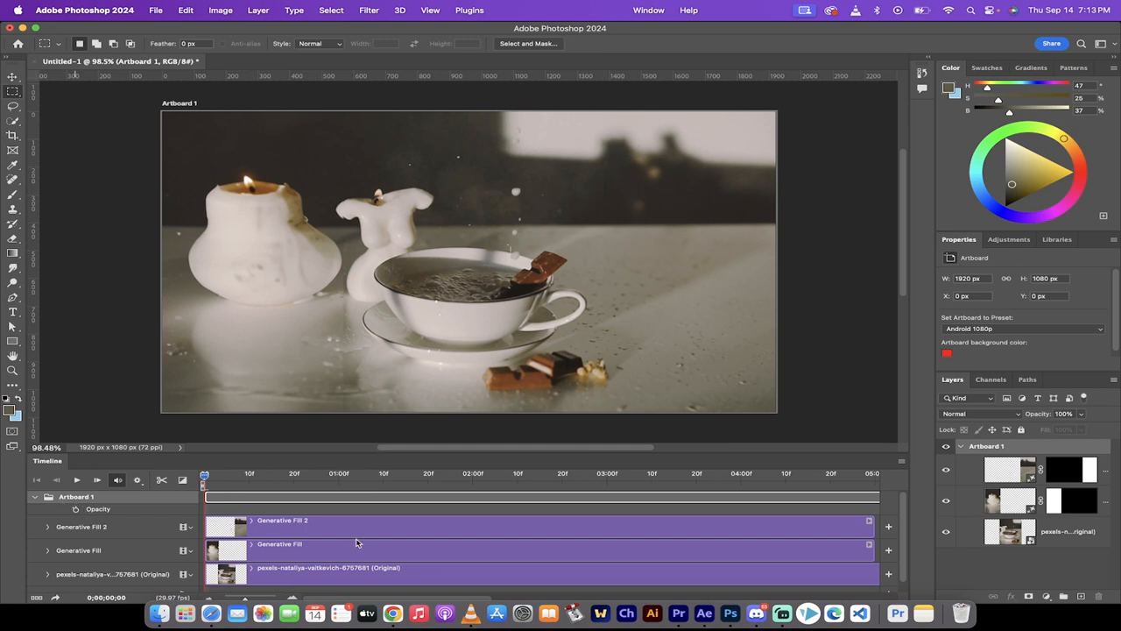
alt+scroll(357, 543, down, 3)
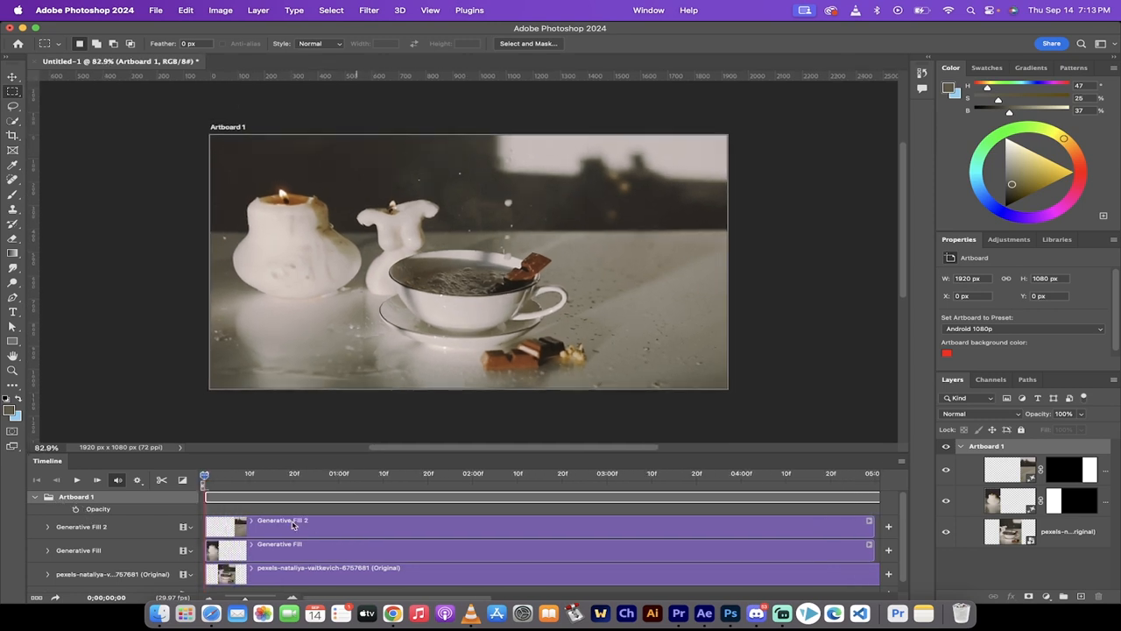
click(120, 531)
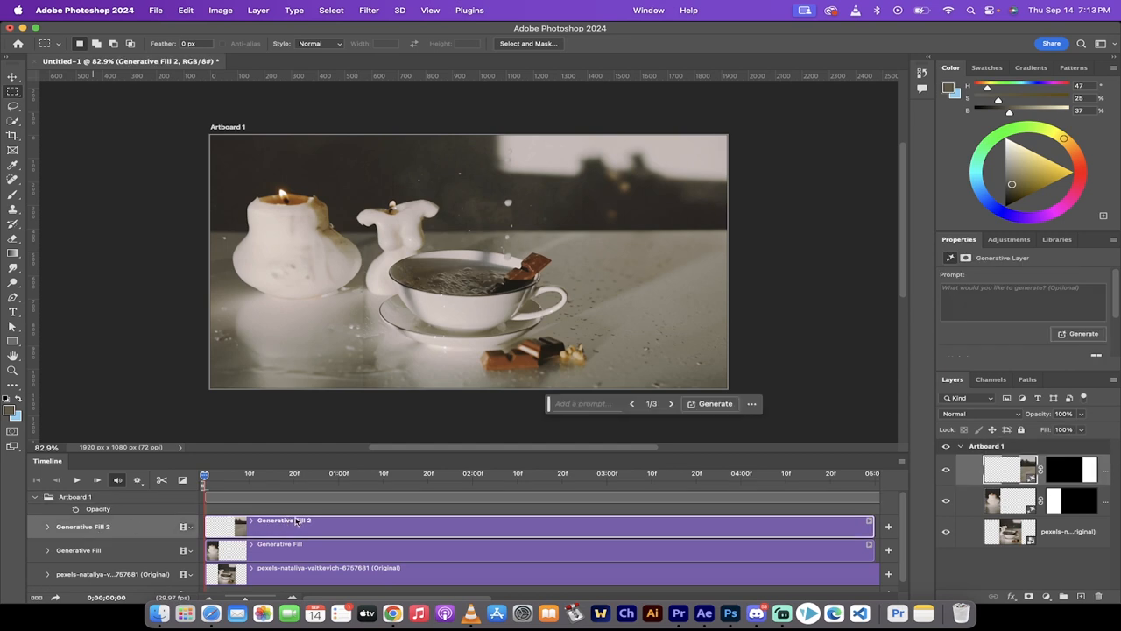
click(303, 552)
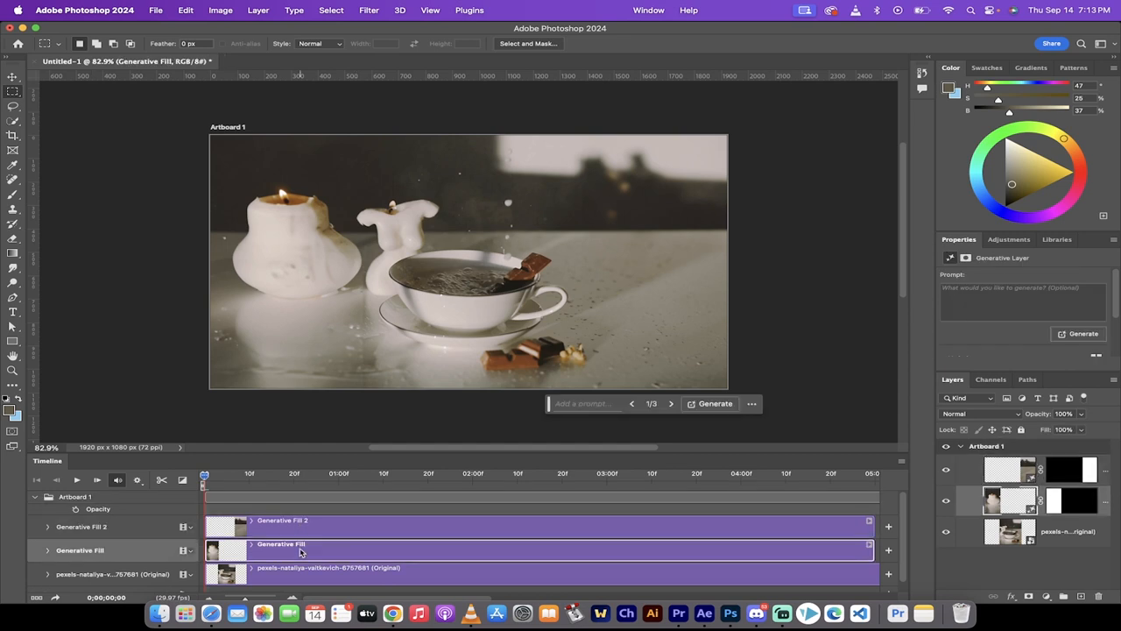
click(309, 577)
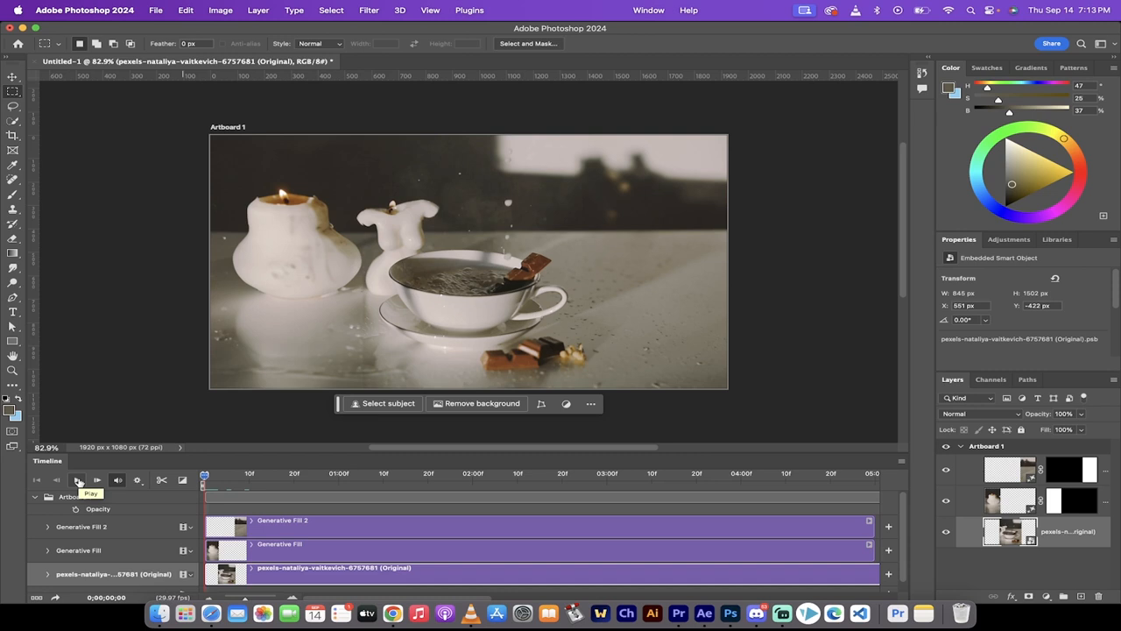
click(78, 481)
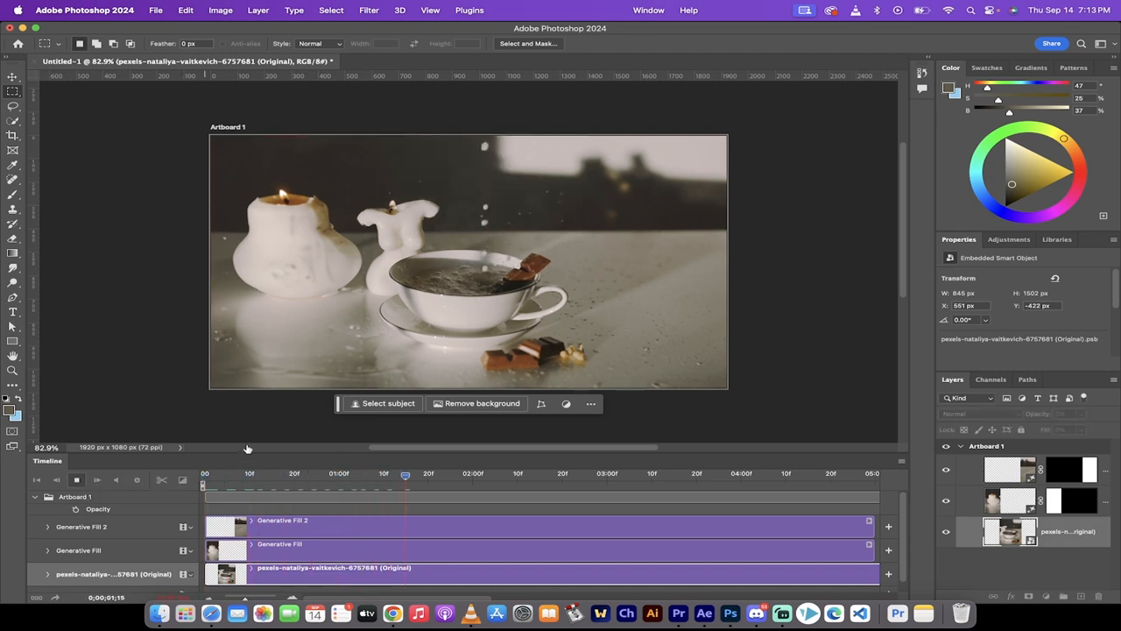
click(76, 480)
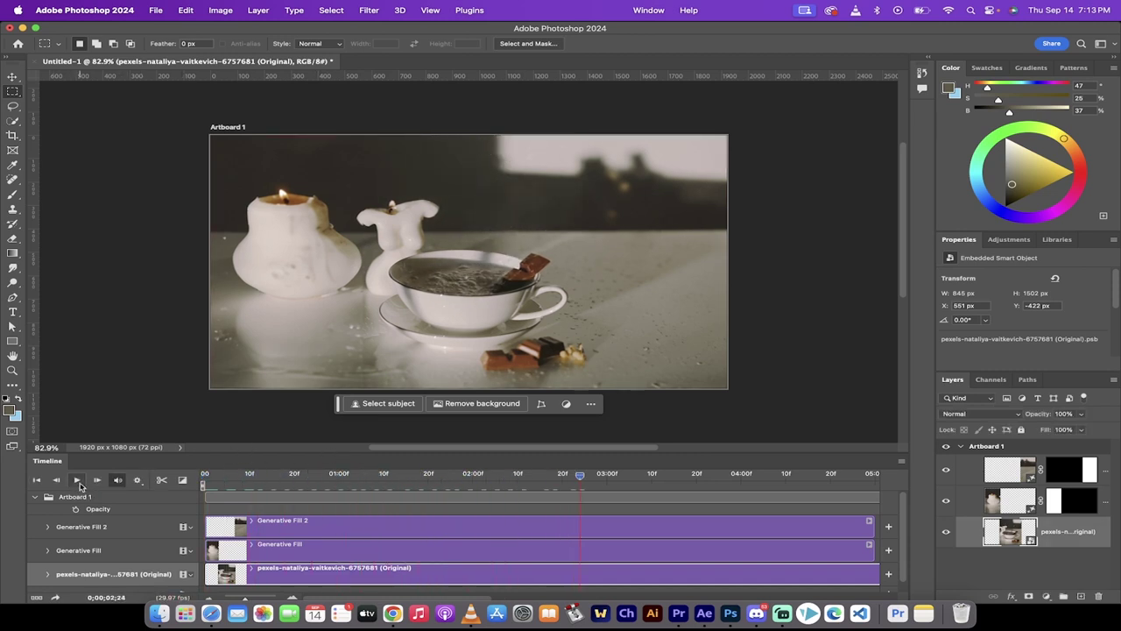
click(265, 474)
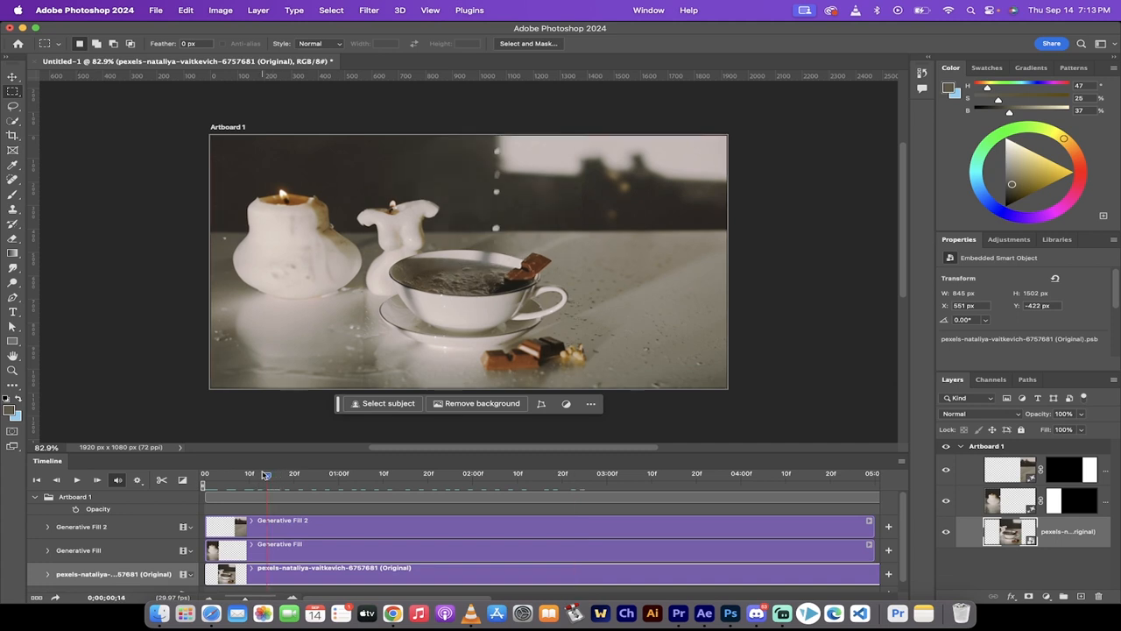
drag(265, 474, 191, 489)
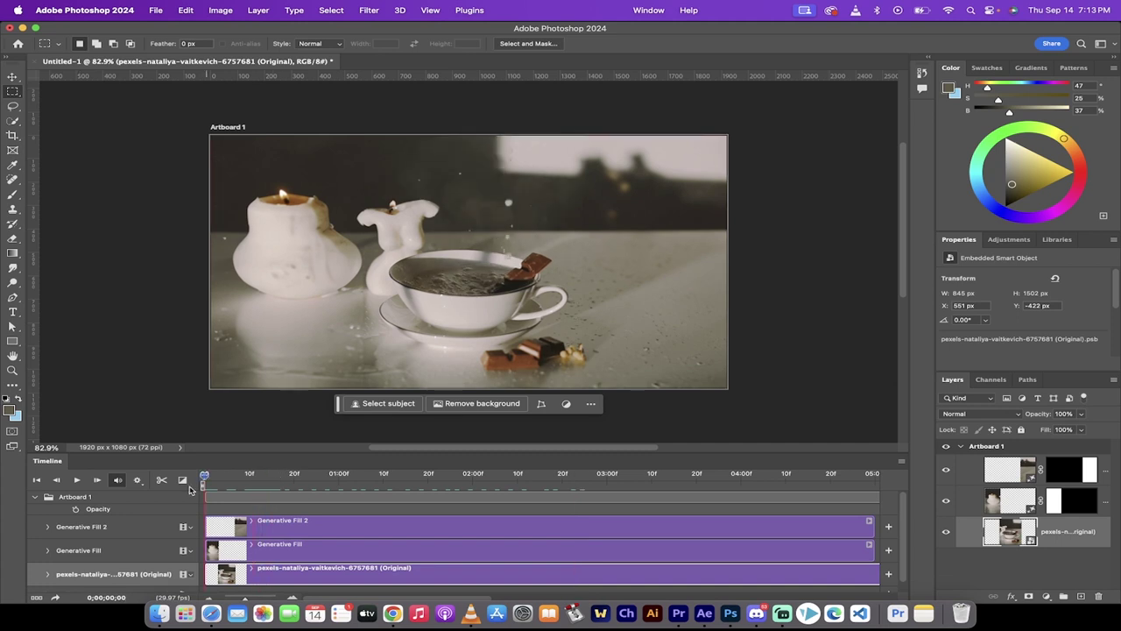
click(284, 532)
Resize the Generative Fill 2 clip in the Timeline so it ends around 04:23 with the others
mouse_move(874, 526)
mouse_down()
mouse_move(485, 541)
mouse_move(248, 535)
mouse_up()
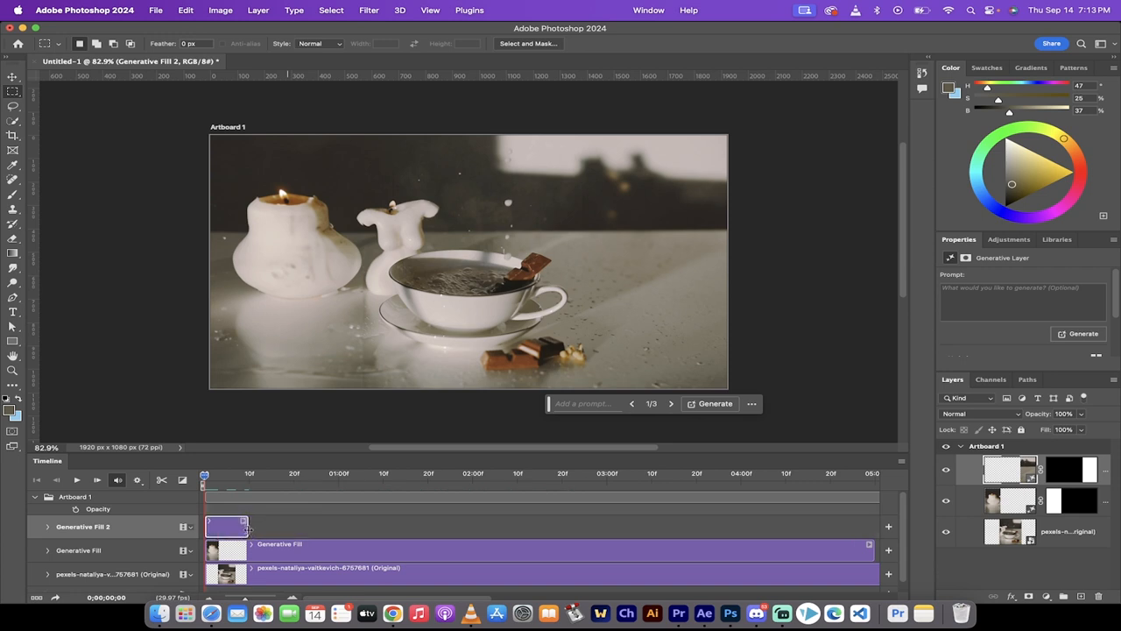
drag(248, 529, 846, 531)
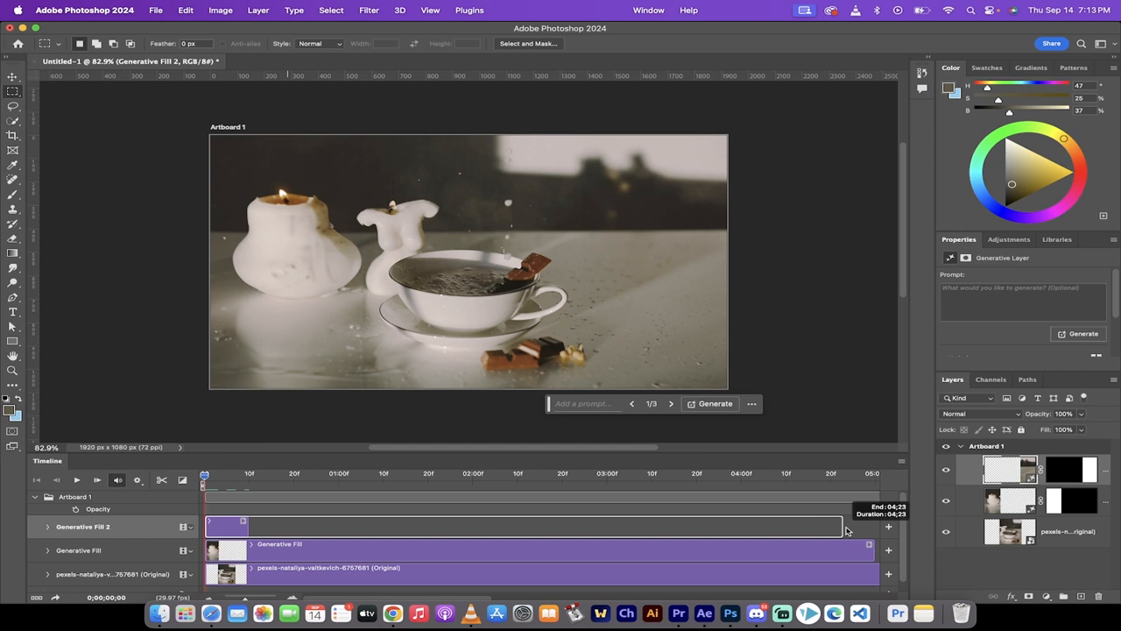
drag(847, 530, 871, 529)
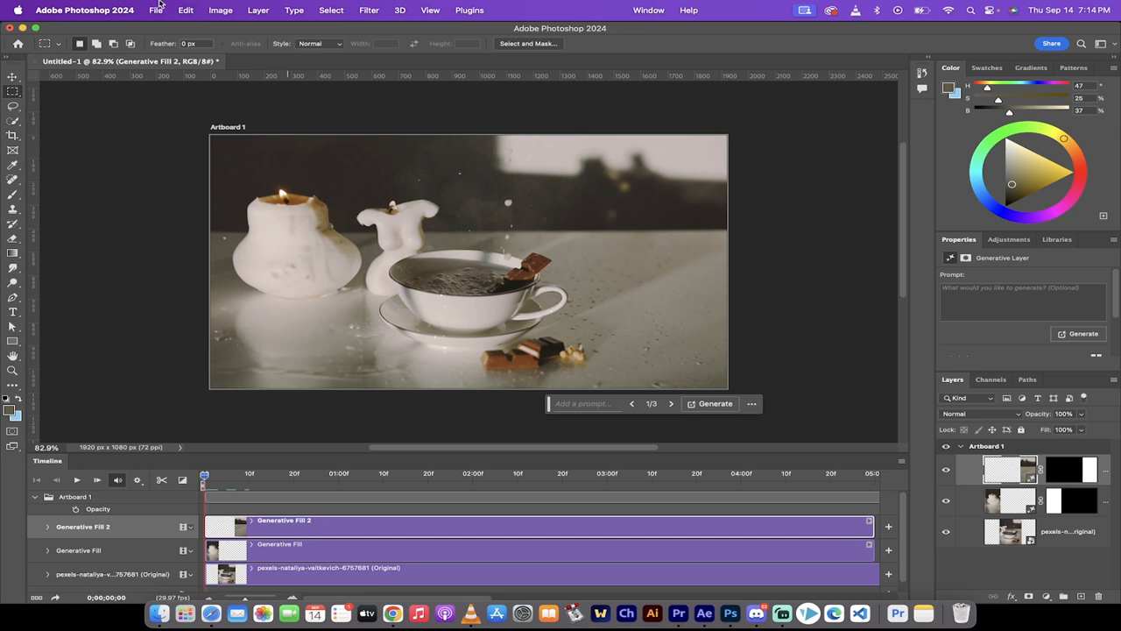
Switch to the Move tool and bring up File > Export > Render Video
click(13, 77)
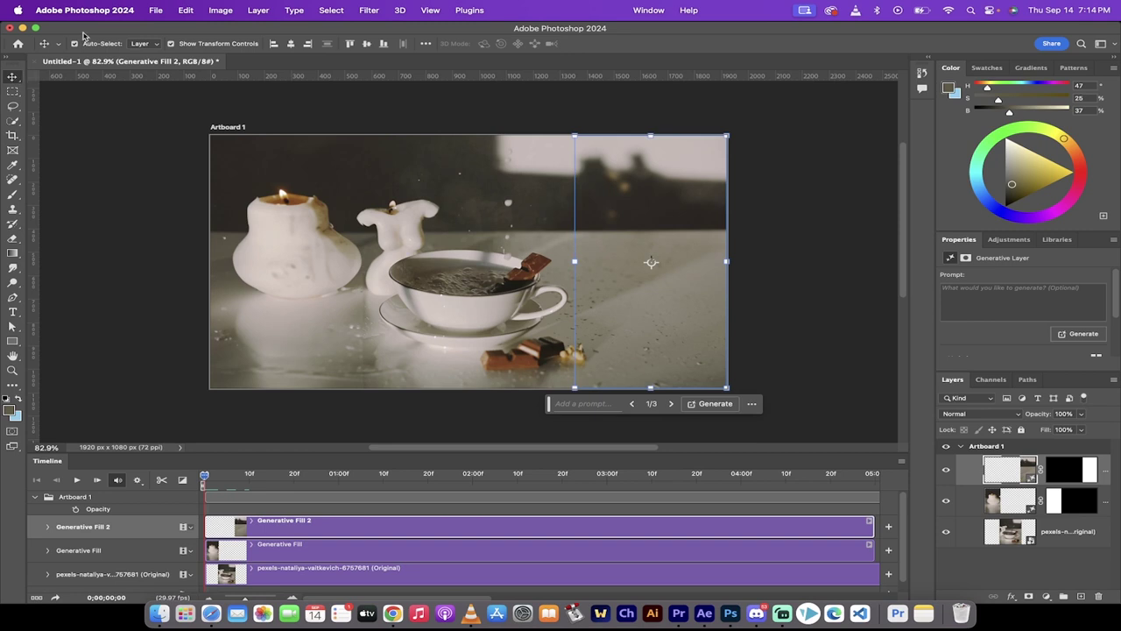
click(158, 7)
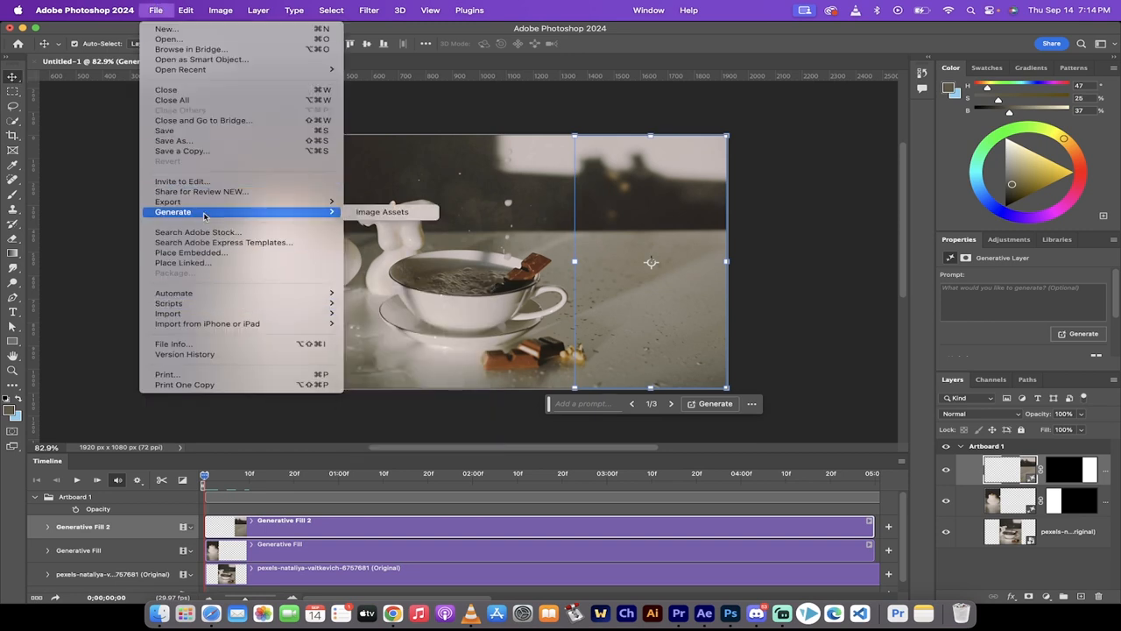
mouse_move(167, 201)
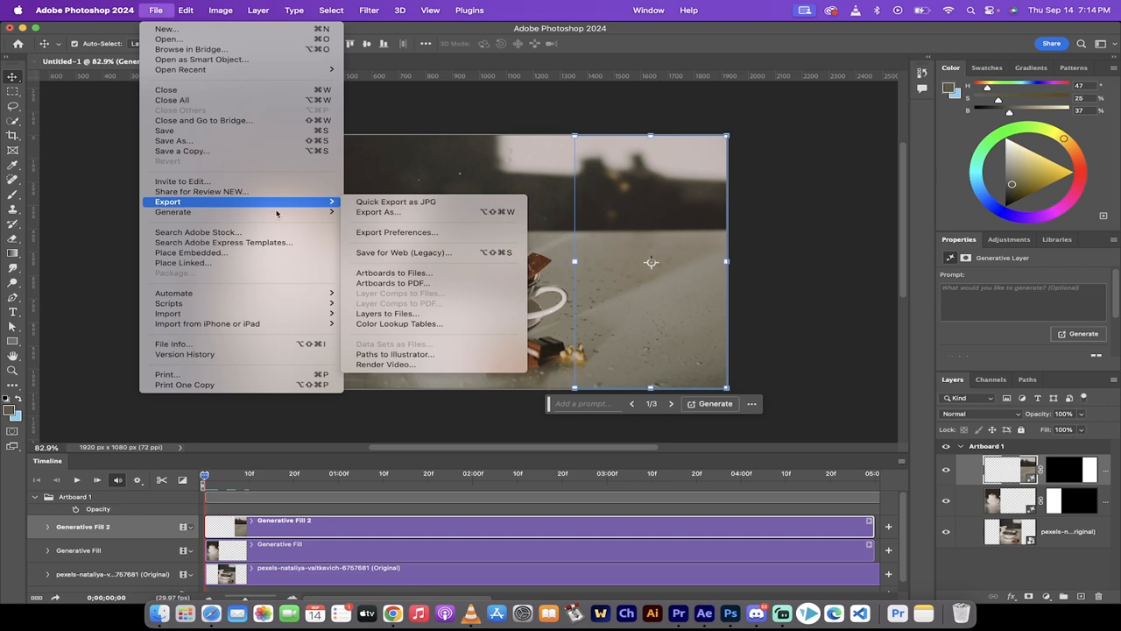
click(399, 366)
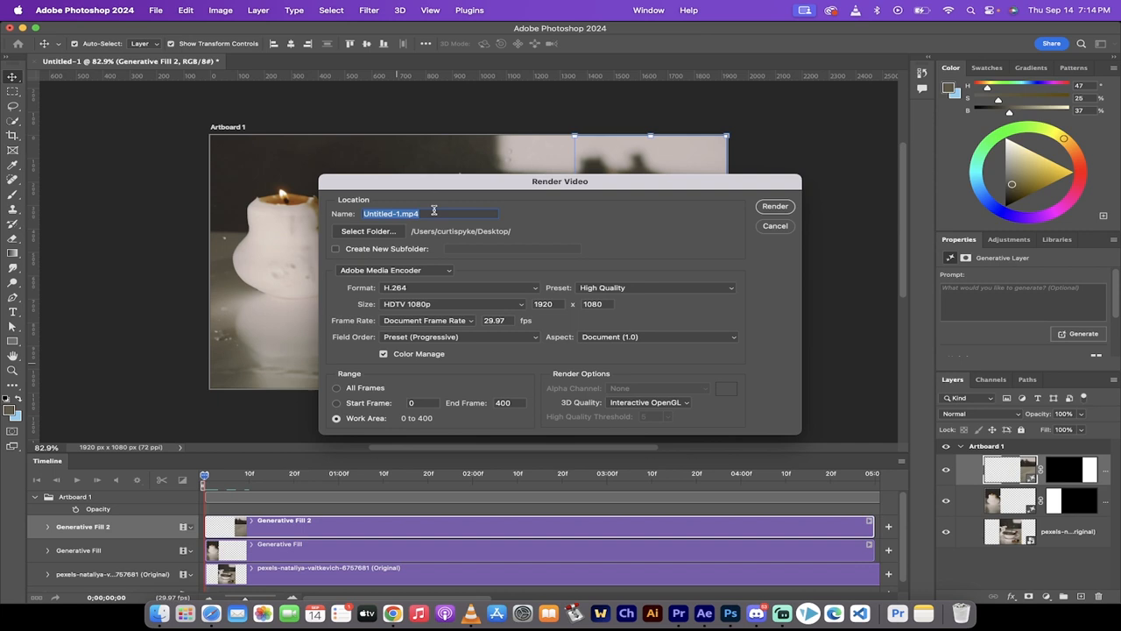
text(COFFE)
text(ECUP)
Render as H.264 High Quality at HDTV 1080p with width 1920 and start the render
click(519, 305)
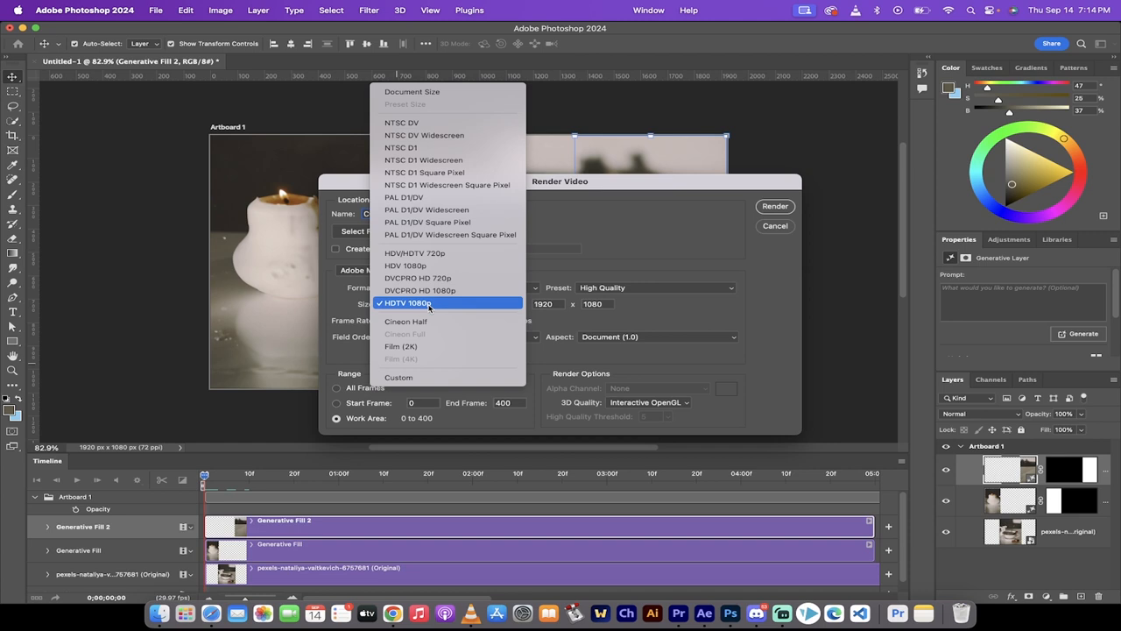
click(429, 307)
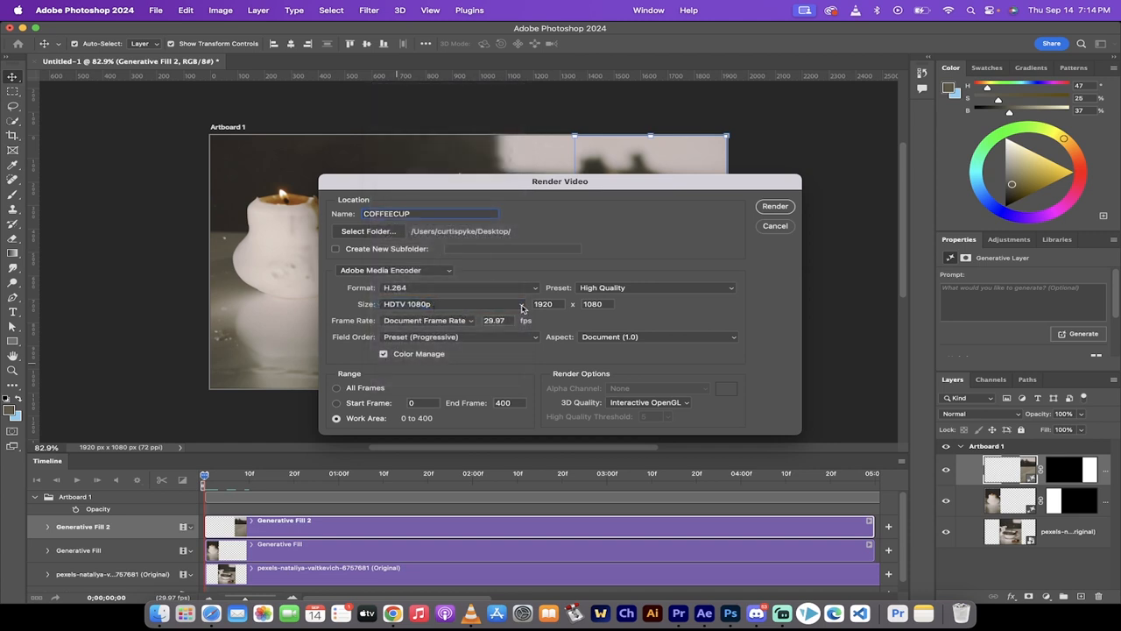
double_click(557, 305)
text(4000)
key(Tab)
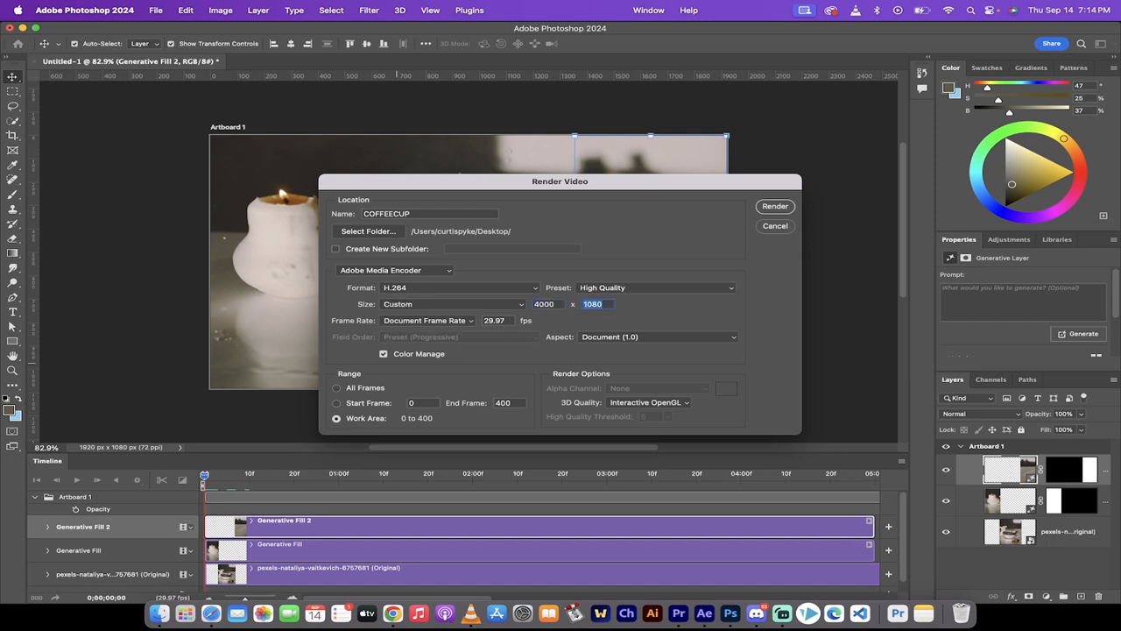
double_click(553, 305)
text(1920)
key(Tab)
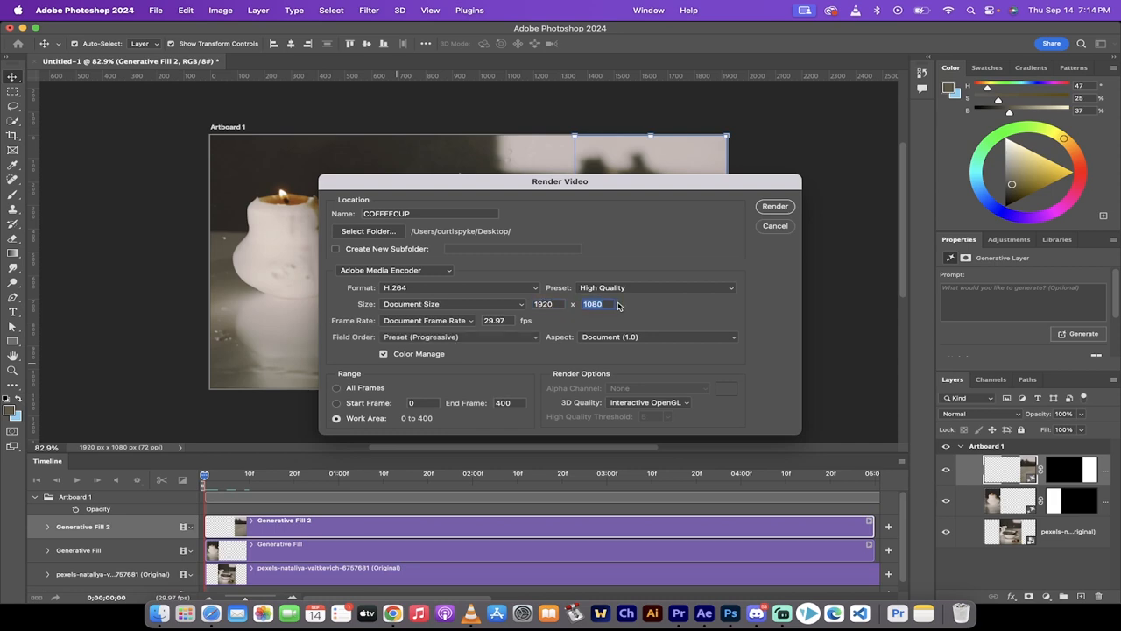
click(642, 296)
click(648, 265)
click(775, 207)
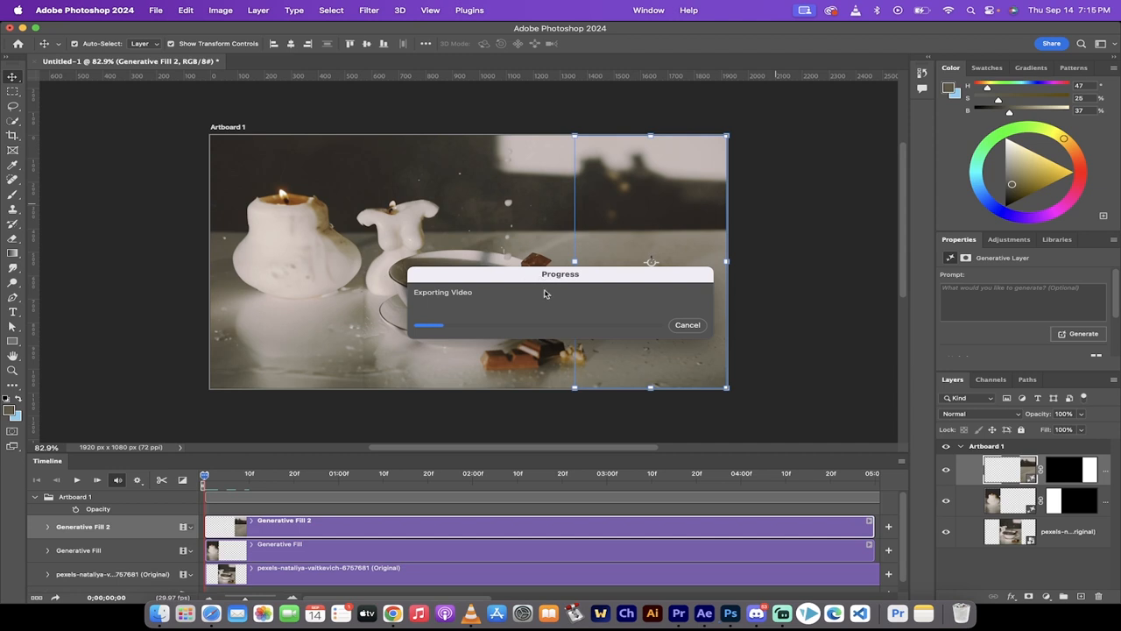
In Finder, show the Desktop folder and launch COFFEE.mp4
click(162, 620)
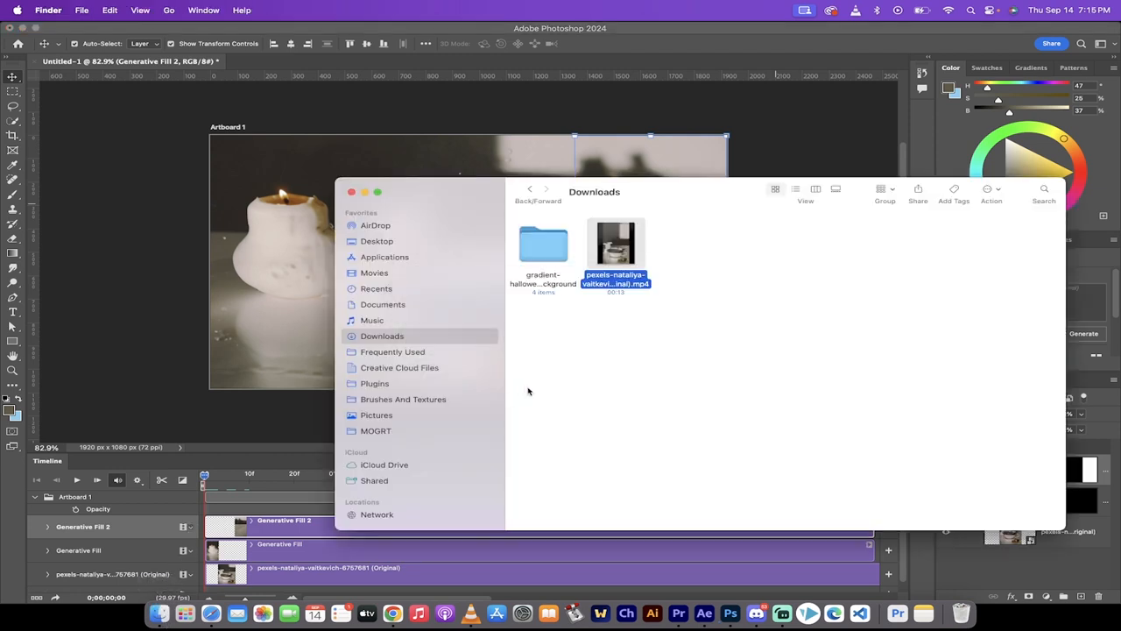
click(382, 244)
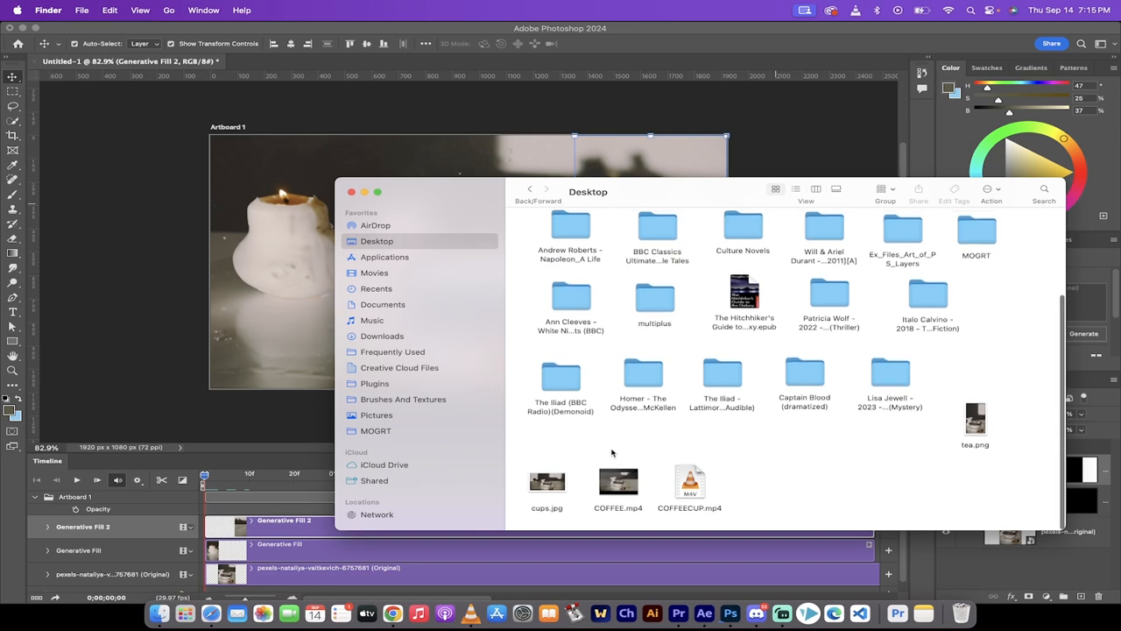
double_click(616, 507)
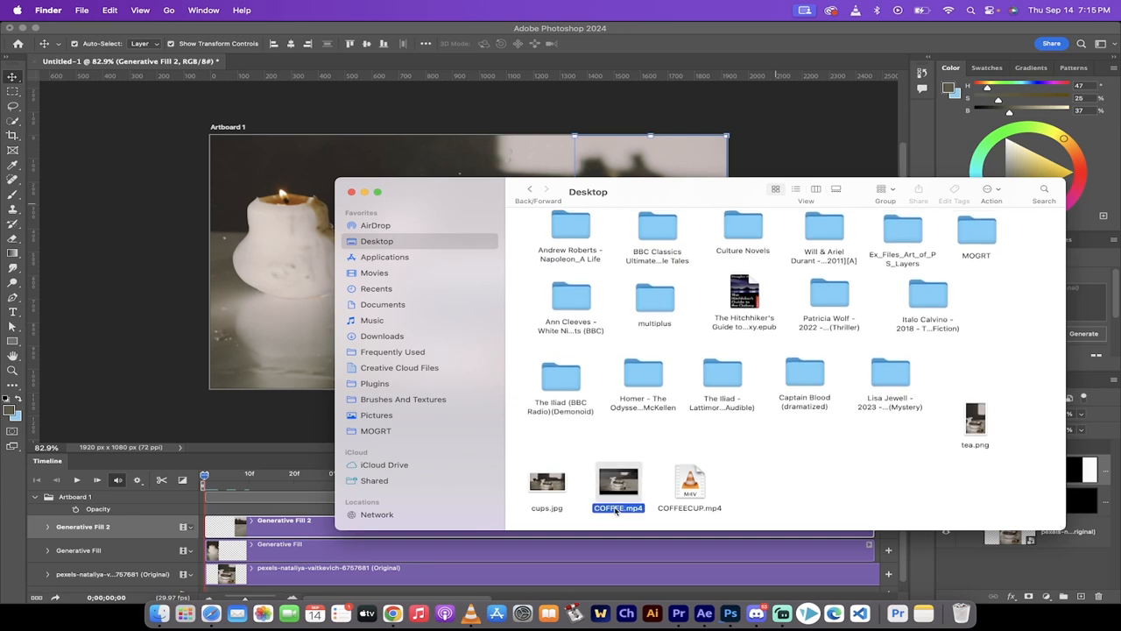